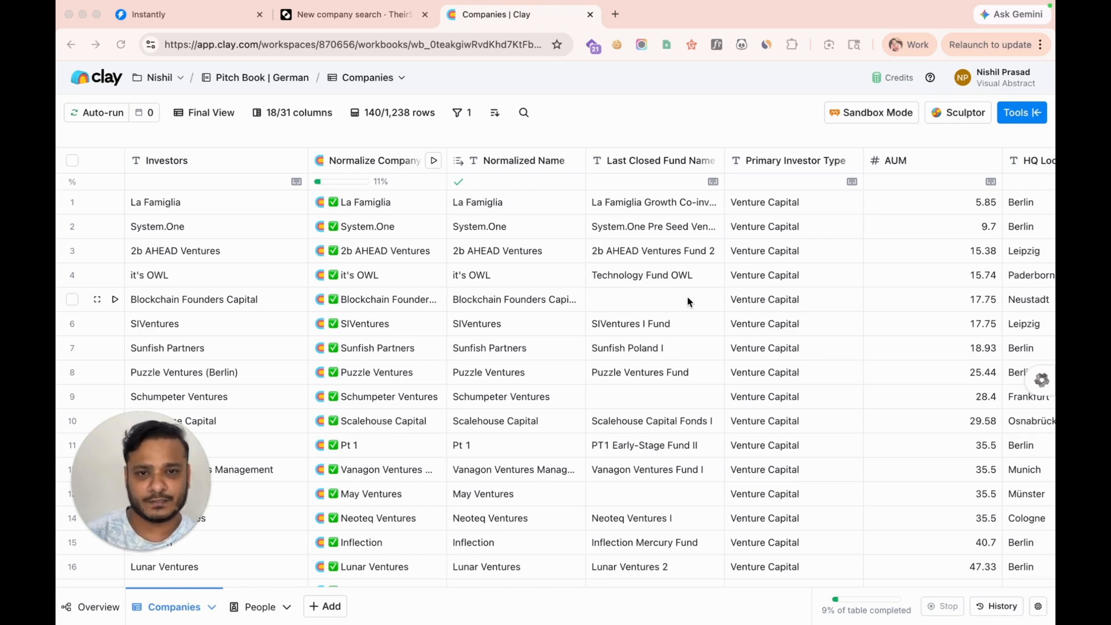
In the PitchBook spreadsheet, select investor names (rows 2–18) and Country values (rows 3–15), then return to Clay
mouse_move(702, 599)
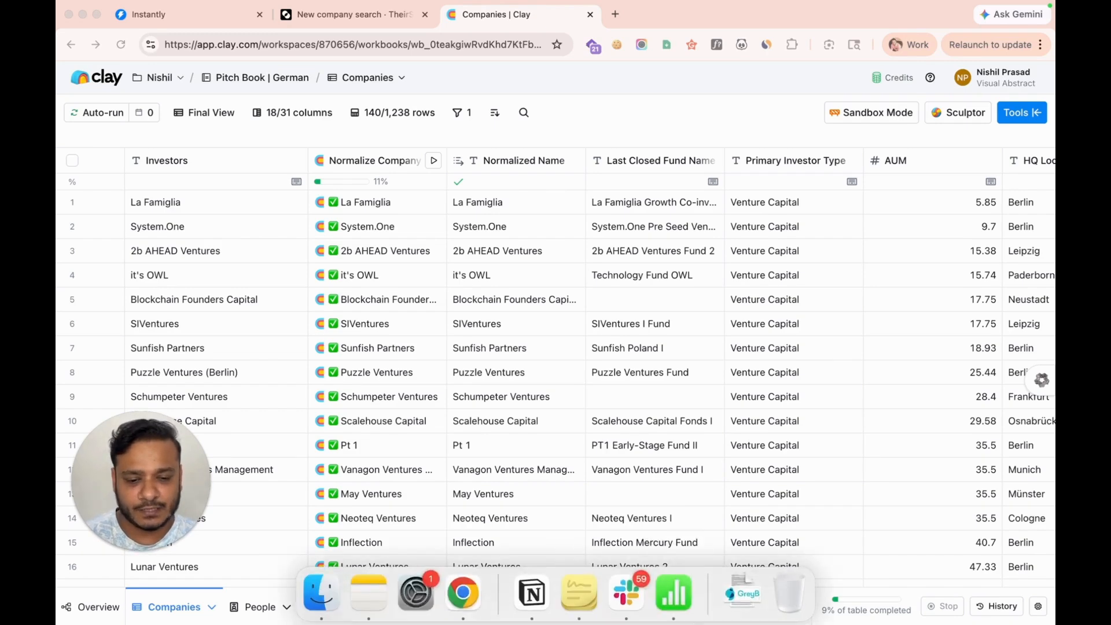
left_click(691, 595)
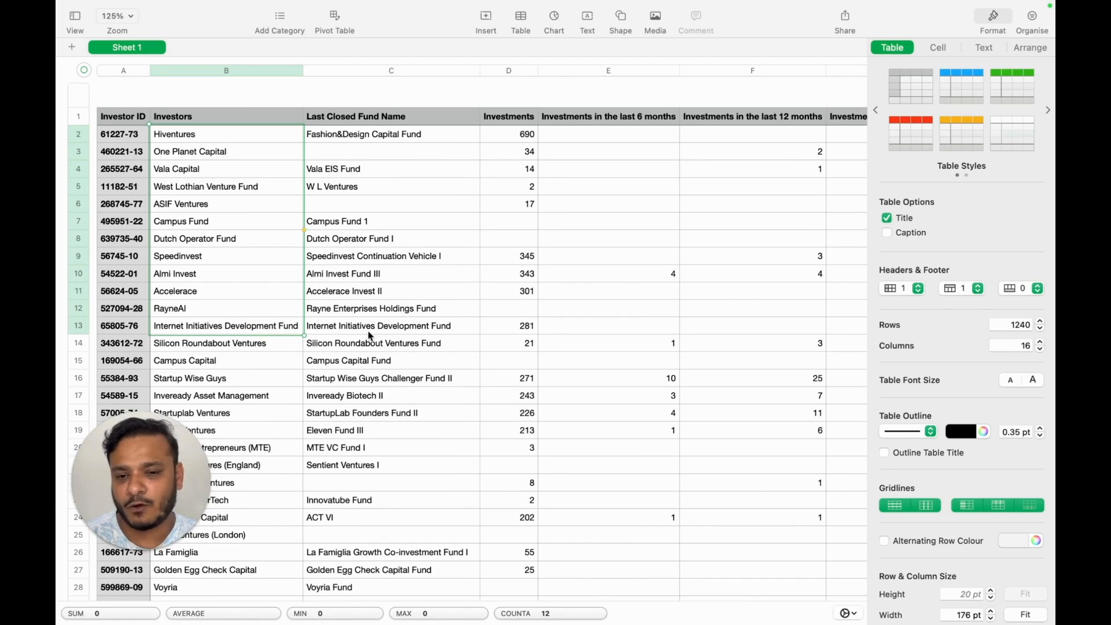
left_click_drag(226, 139, 229, 411)
scroll(456, 322, "right", 10)
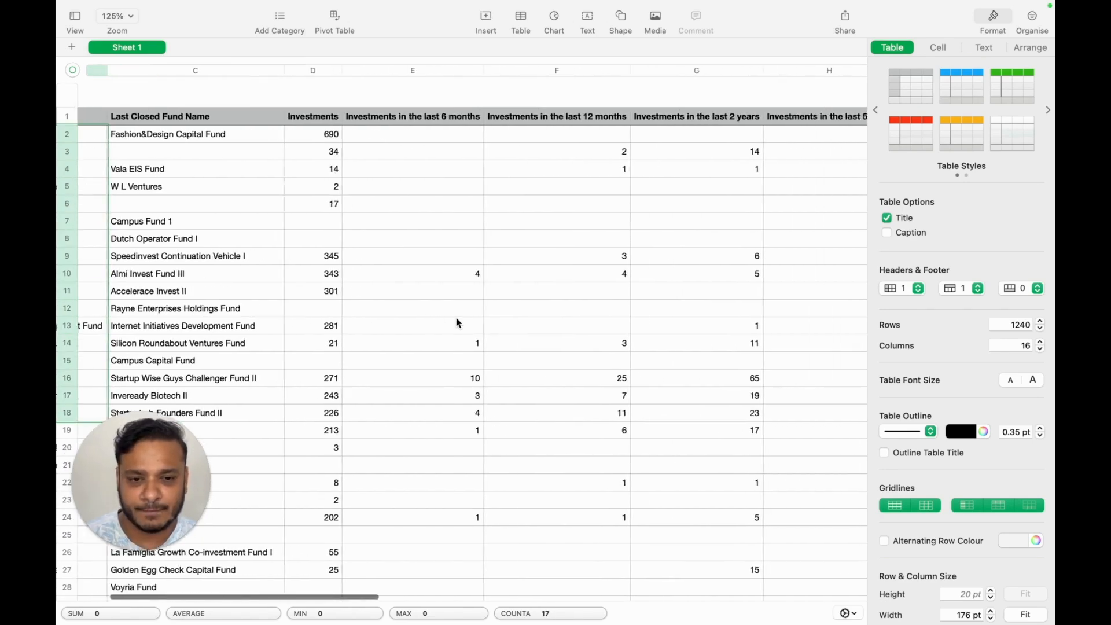
scroll(456, 322, "right", 8)
left_click_drag(715, 144, 715, 389)
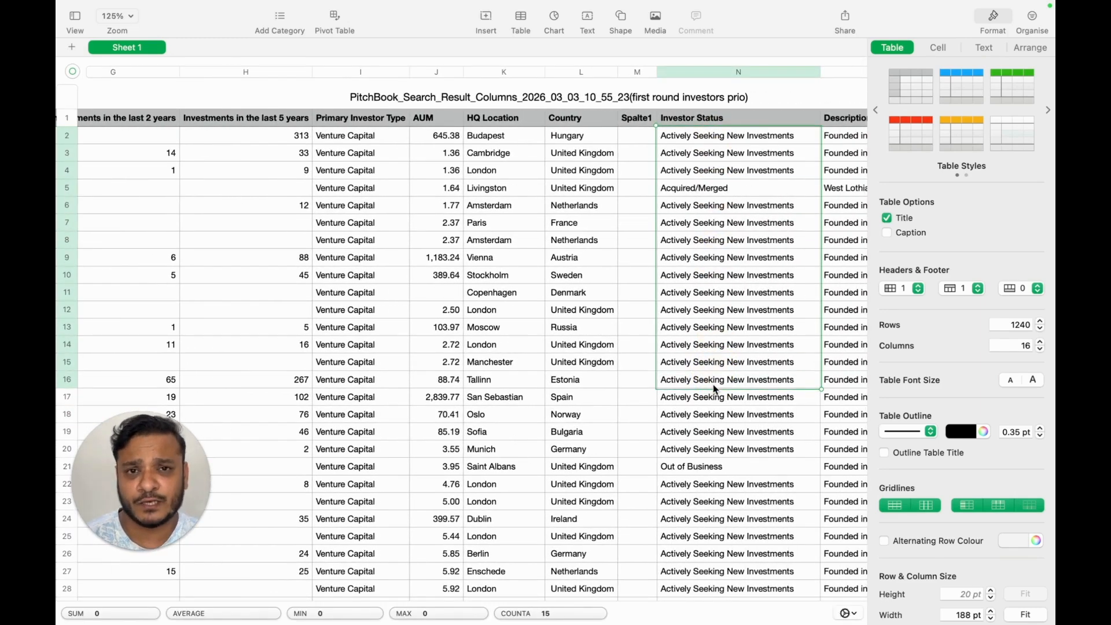
left_click_drag(578, 157, 591, 372)
scroll(591, 371, "right", 5)
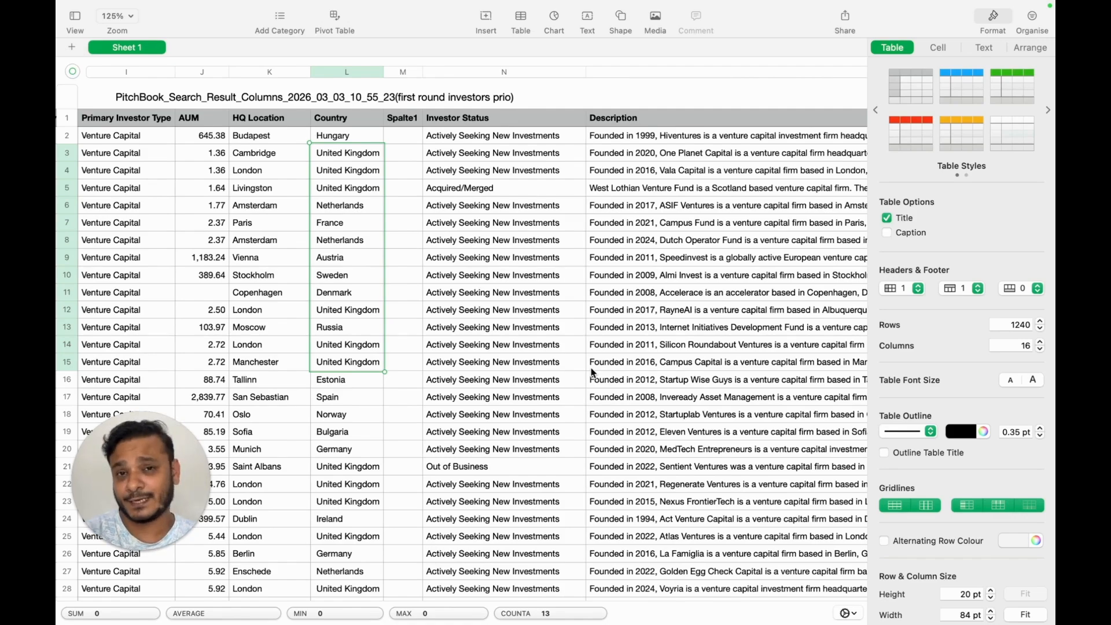
scroll(592, 372, "right", 10)
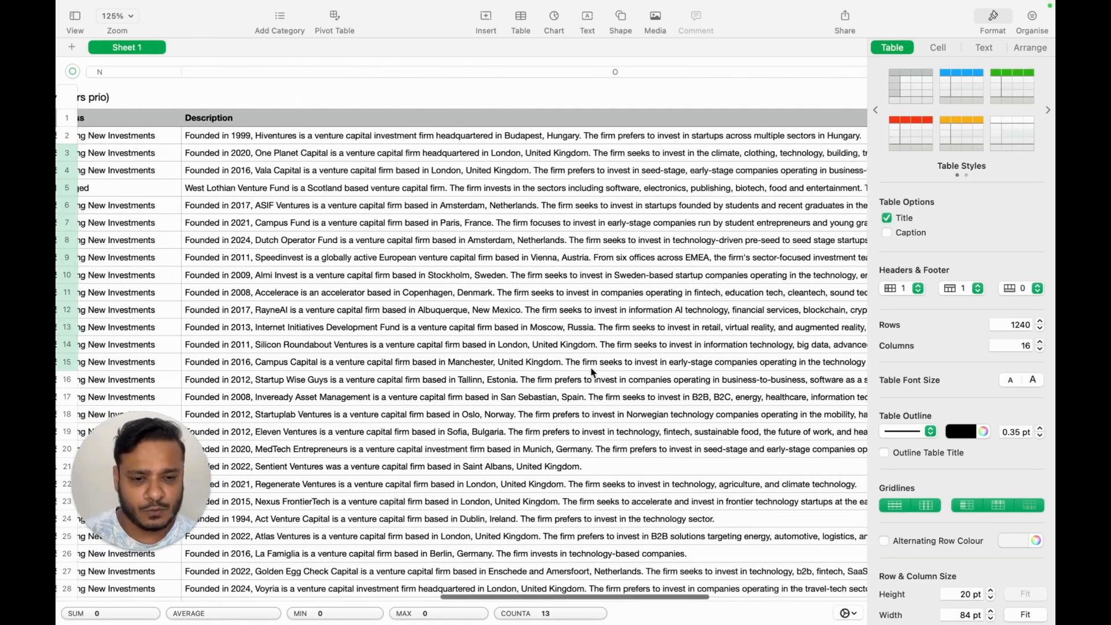
key("ctrl+Right")
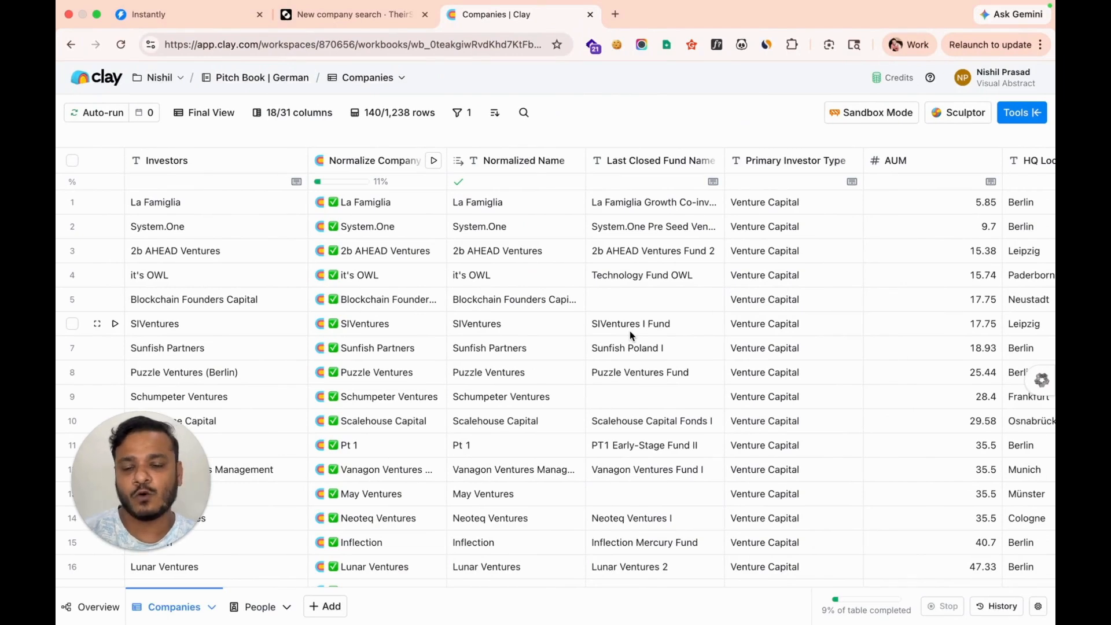
Hide the Normalize Company column and scroll right through the remaining Companies columns
mouse_move(141, 478)
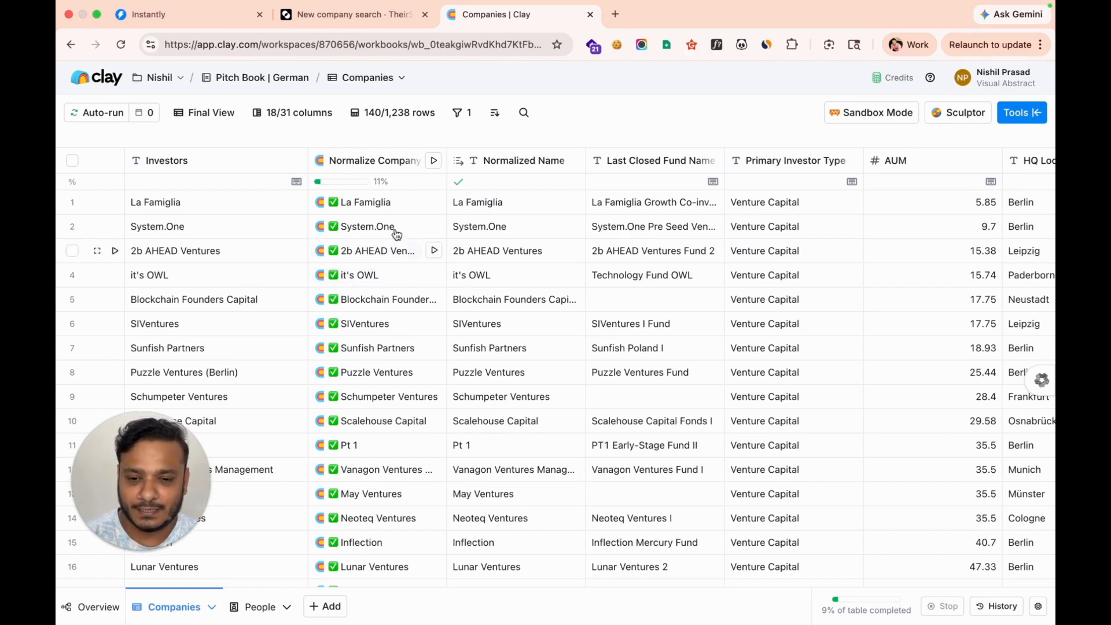
left_click(370, 162)
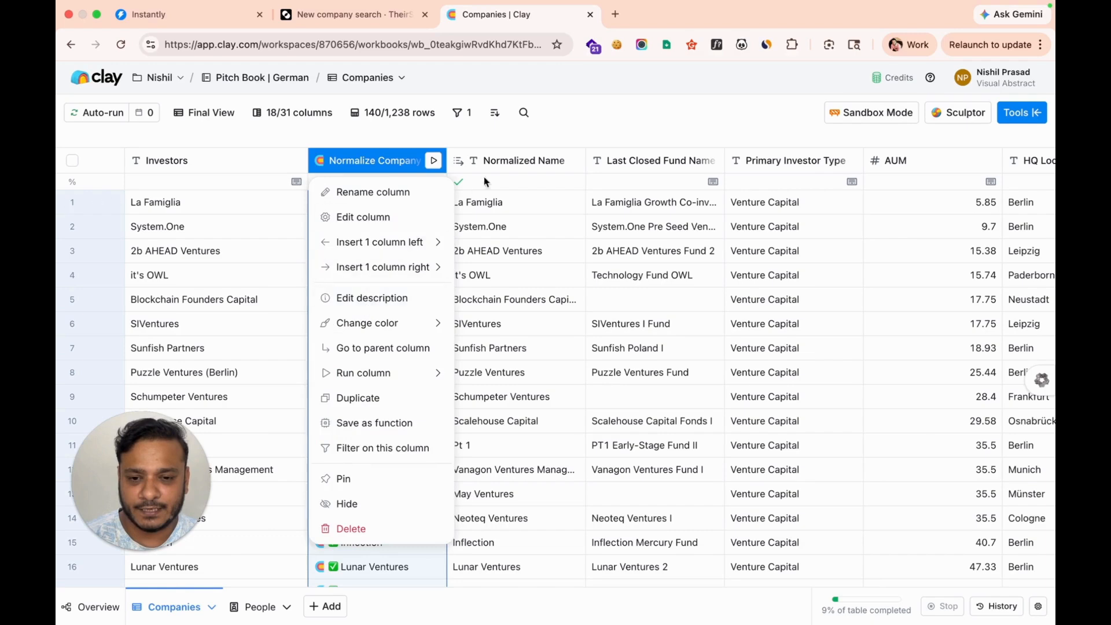
left_click(359, 503)
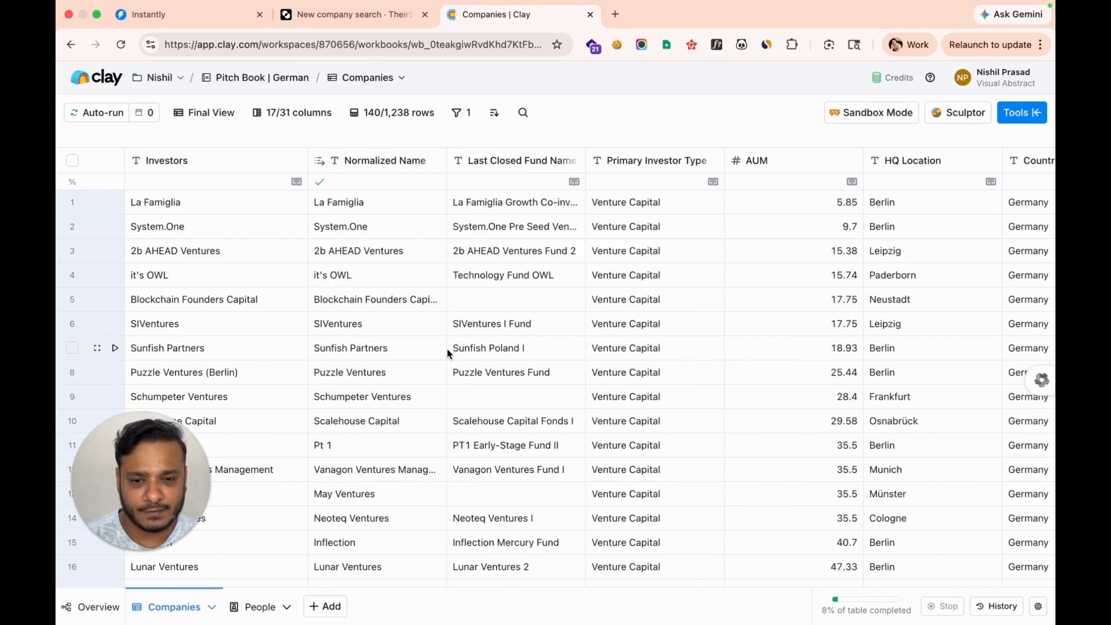
scroll(547, 202, "right", 10)
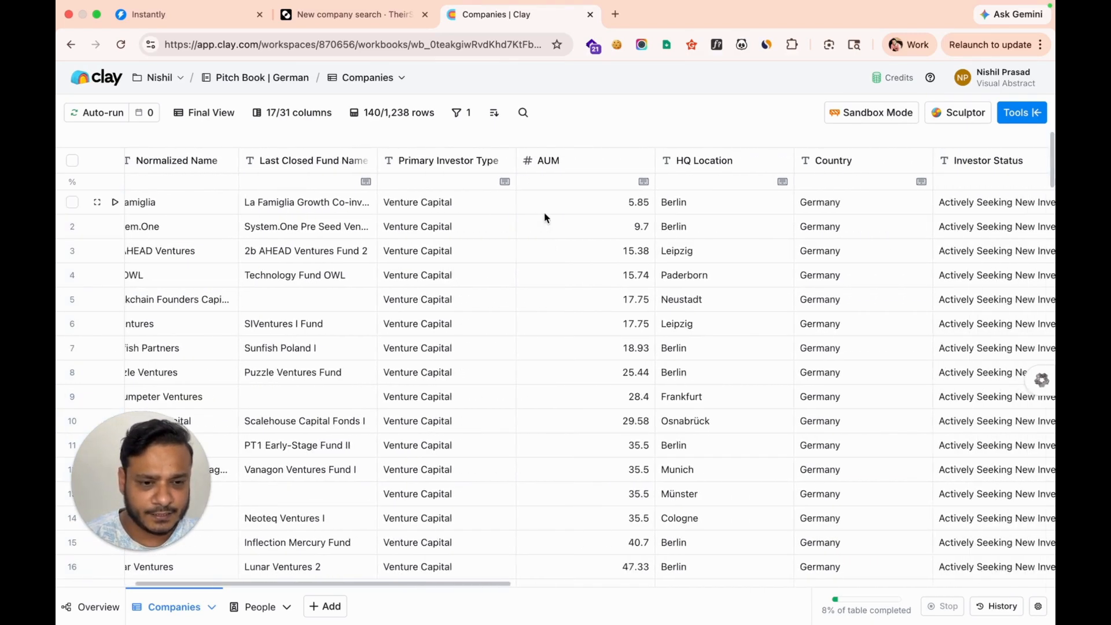
scroll(544, 217, "right", 5)
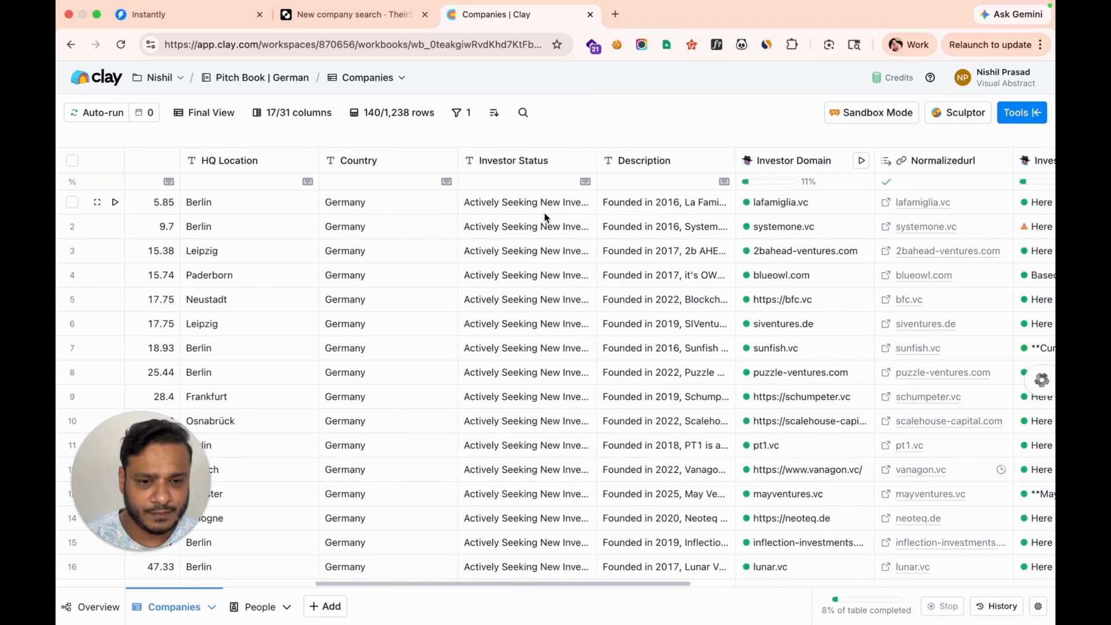
scroll(642, 214, "right", 2)
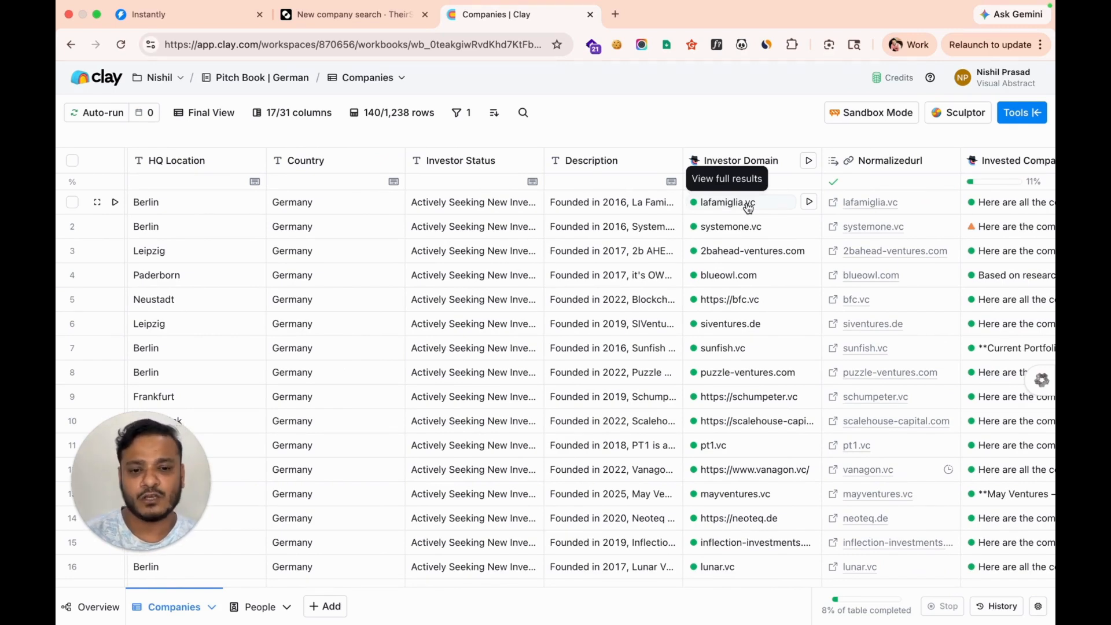
scroll(748, 207, "right", 3)
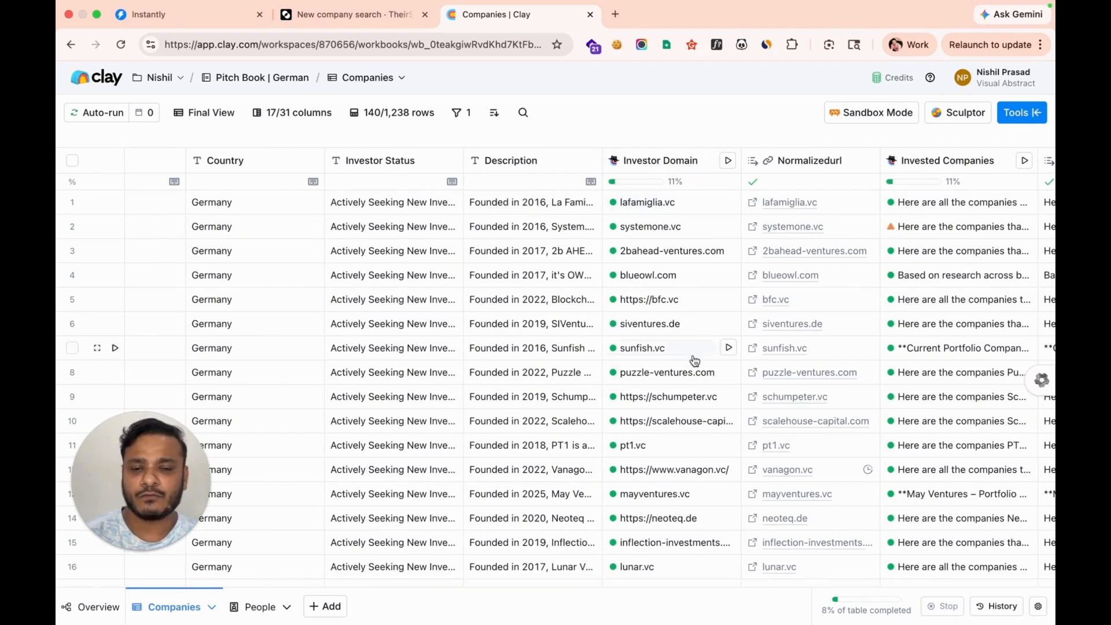
left_click(664, 165)
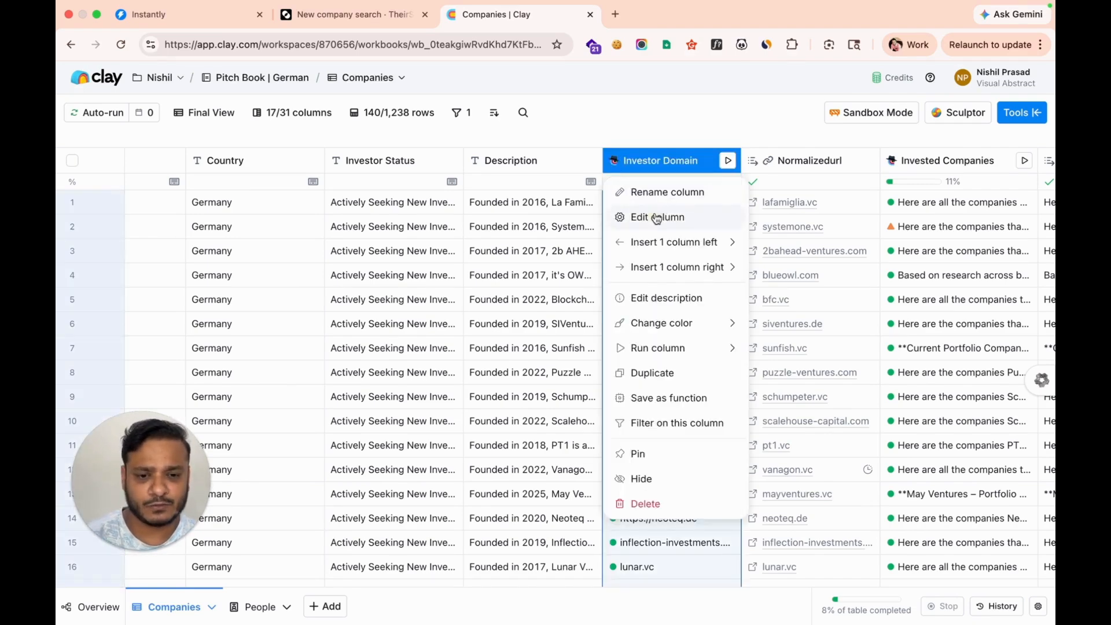
left_click(664, 218)
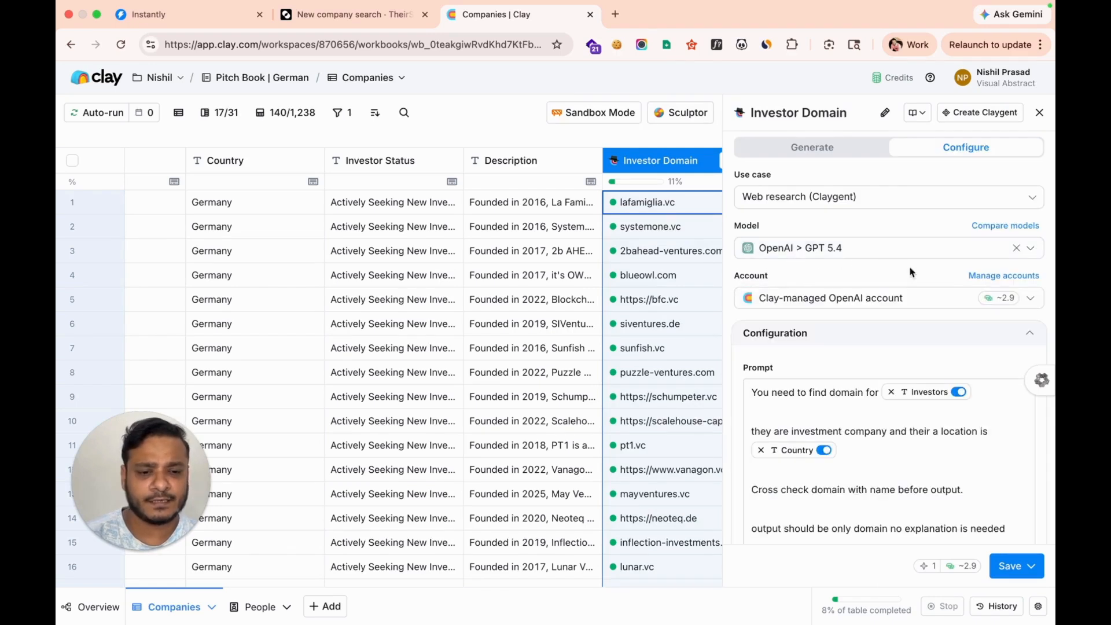
scroll(923, 284, "down", 2)
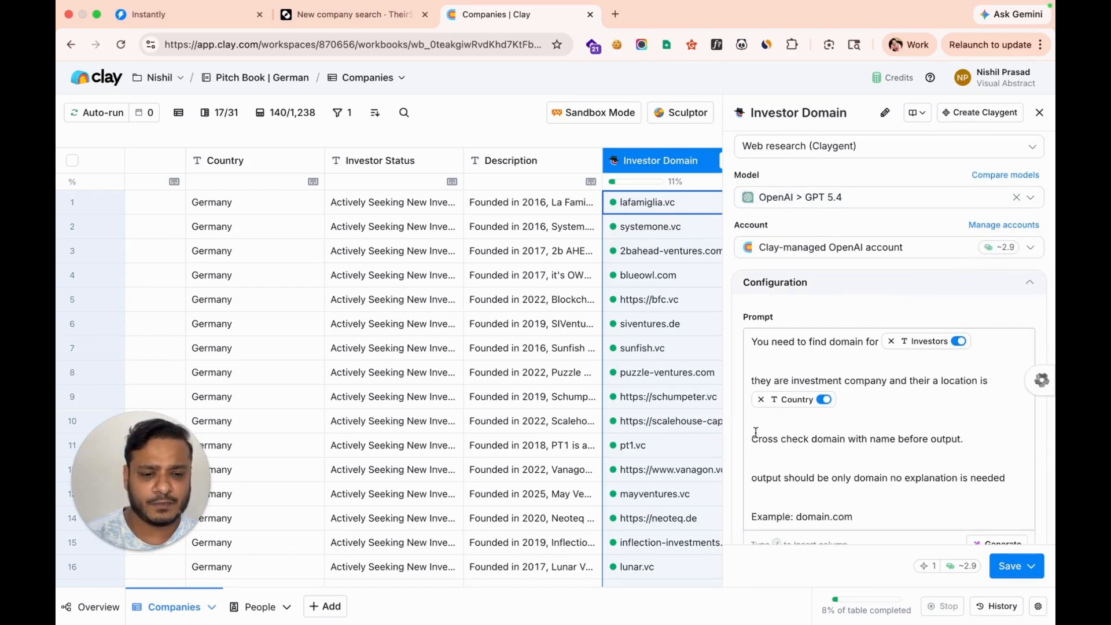
scroll(819, 444, "down", 3)
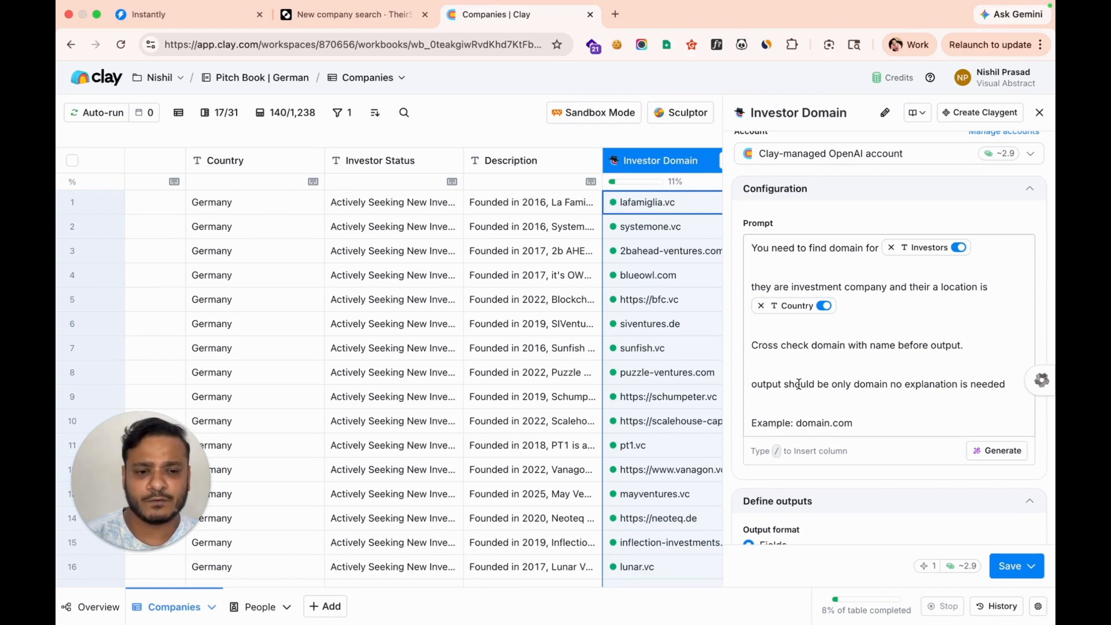
scroll(799, 384, "up", 5)
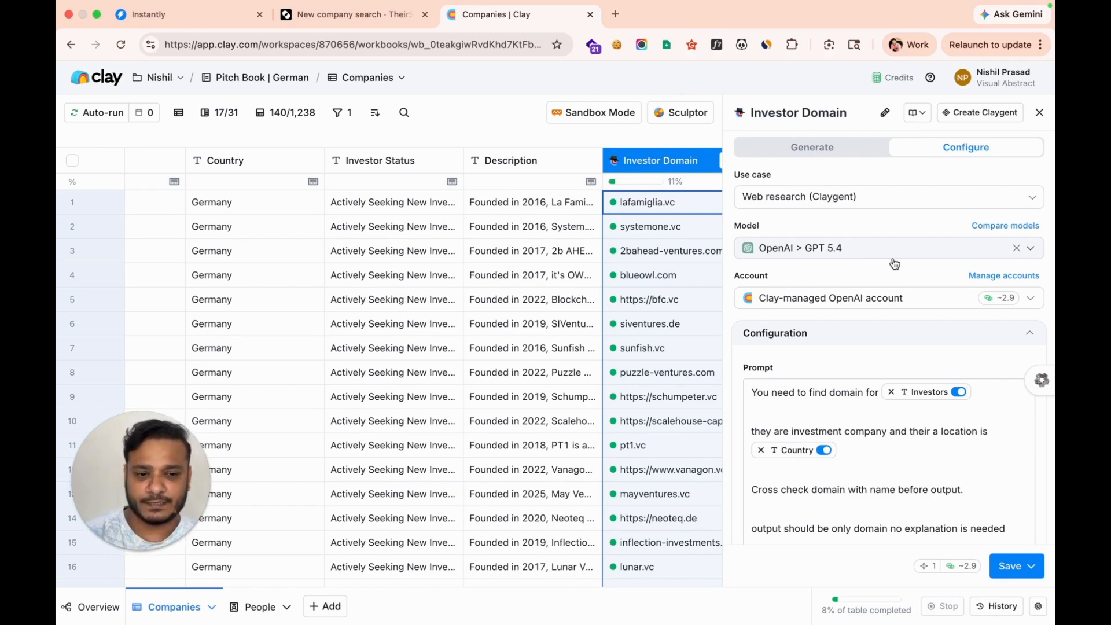
scroll(915, 420, "down", 3)
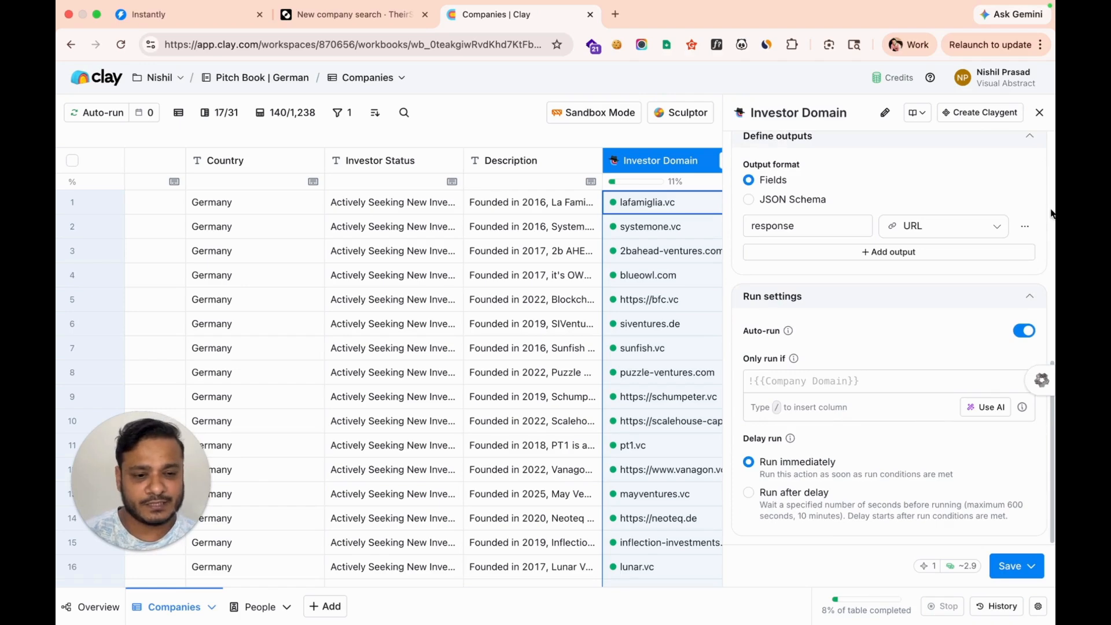
left_click(1039, 112)
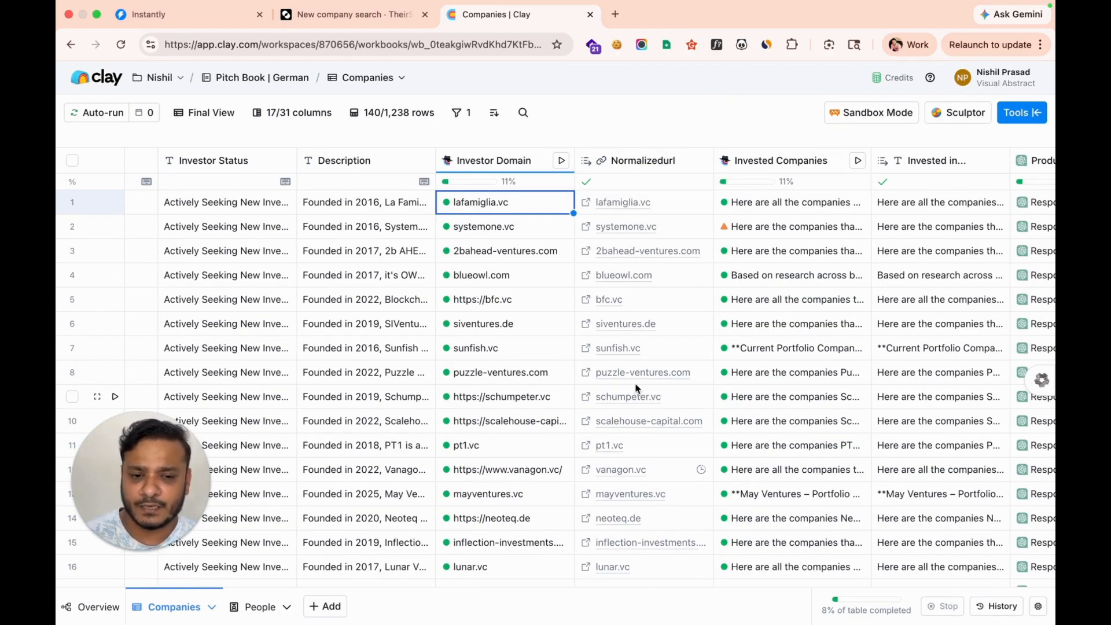
scroll(636, 388, "right", 3)
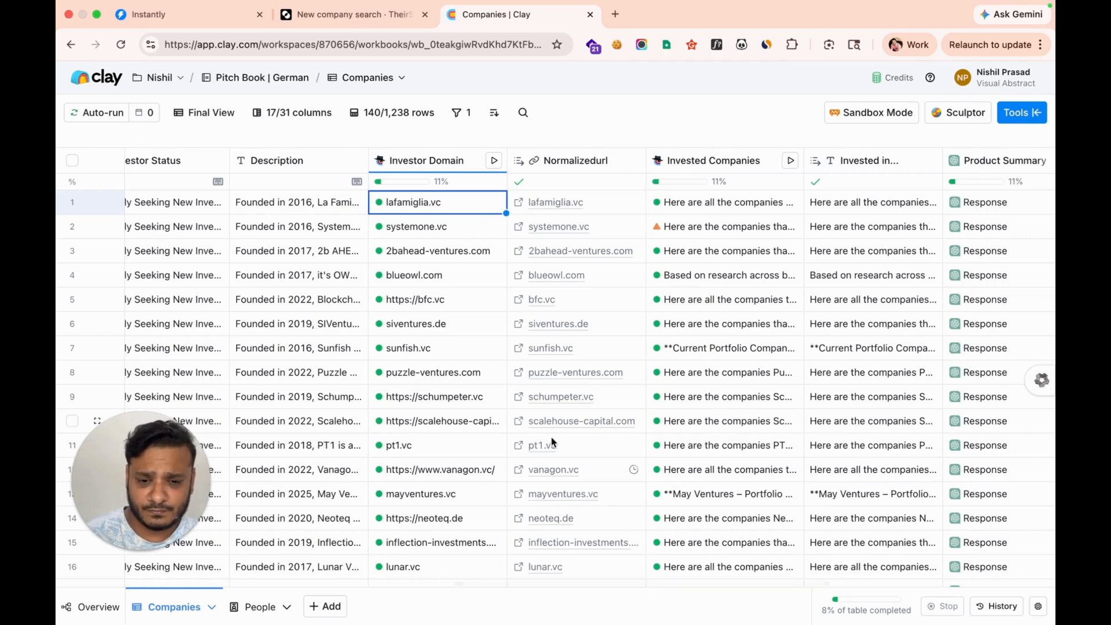
scroll(580, 566, "right", 3)
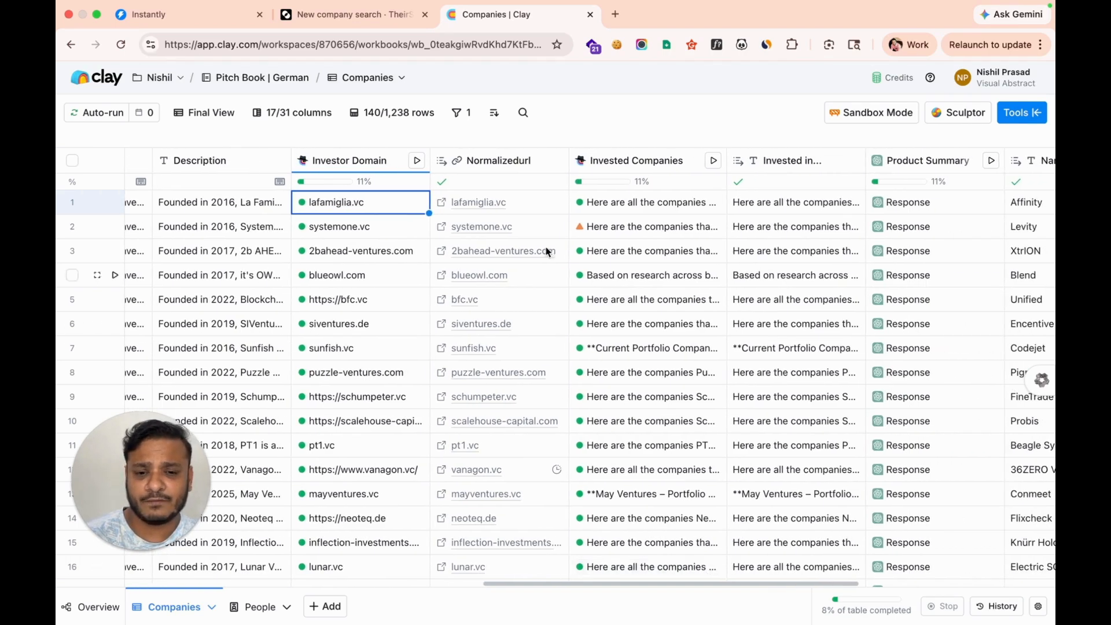
scroll(502, 178, "left", 2)
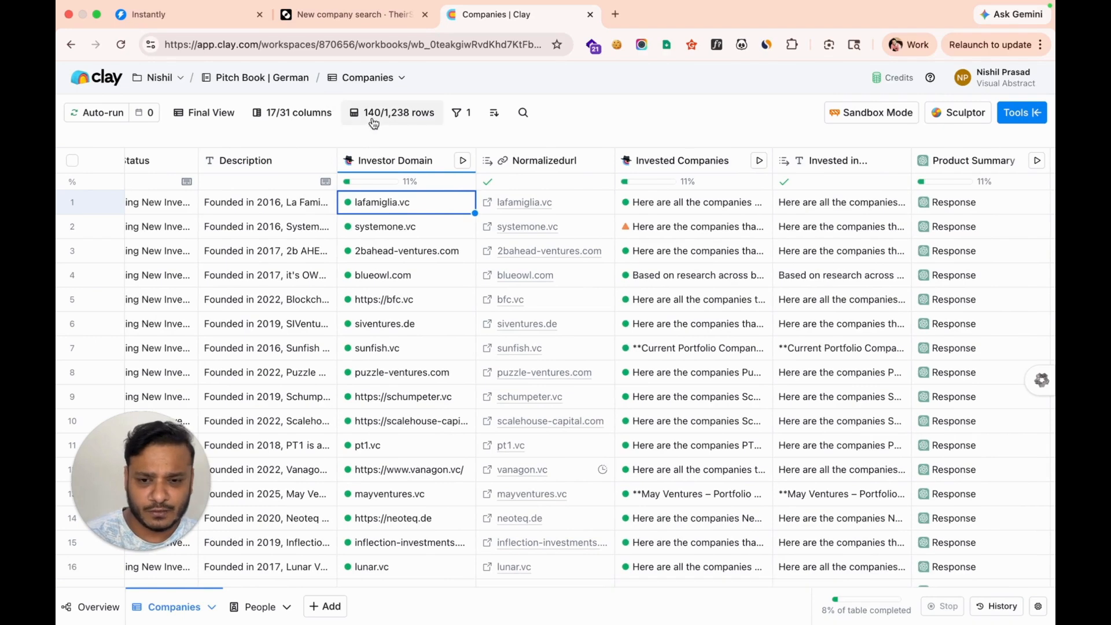
left_click(304, 125)
scroll(297, 306, "down", 5)
scroll(298, 306, "down", 6)
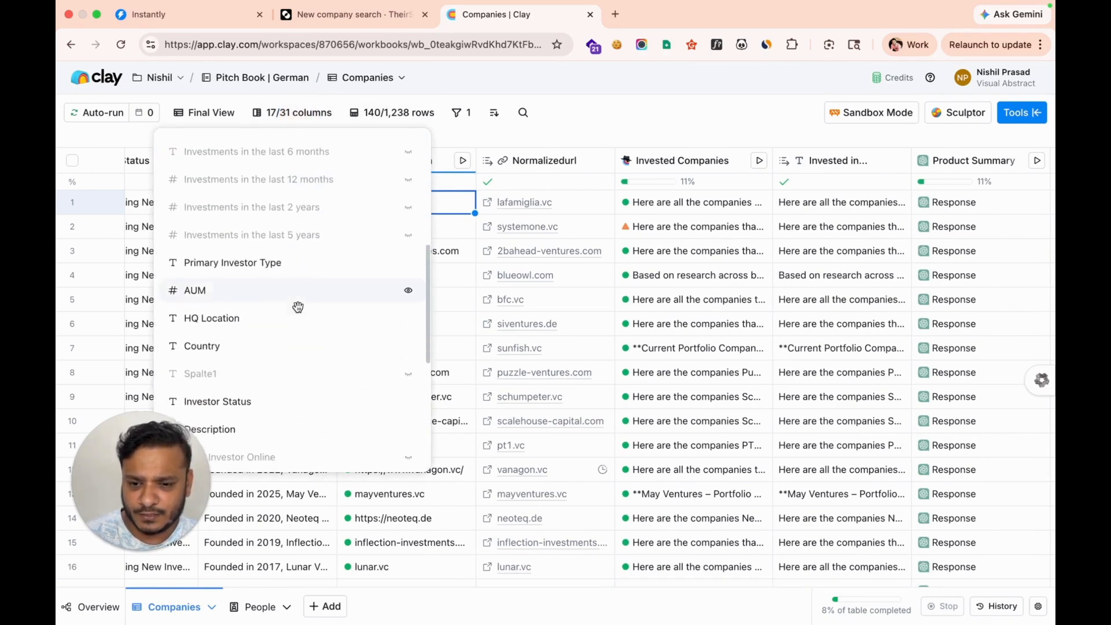
scroll(313, 347, "down", 1)
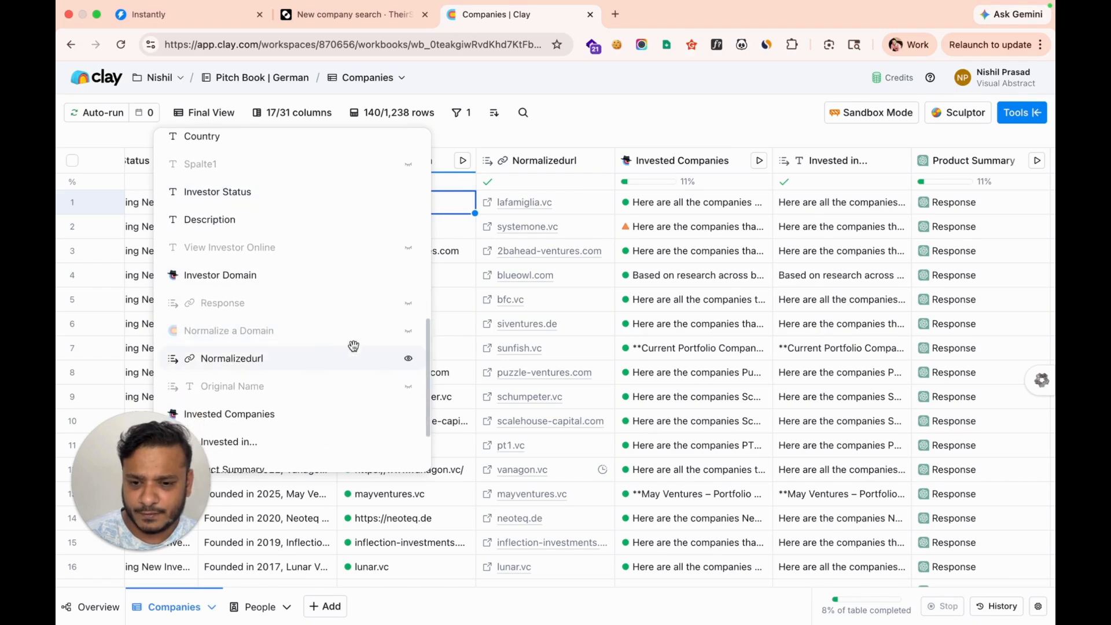
left_click(408, 333)
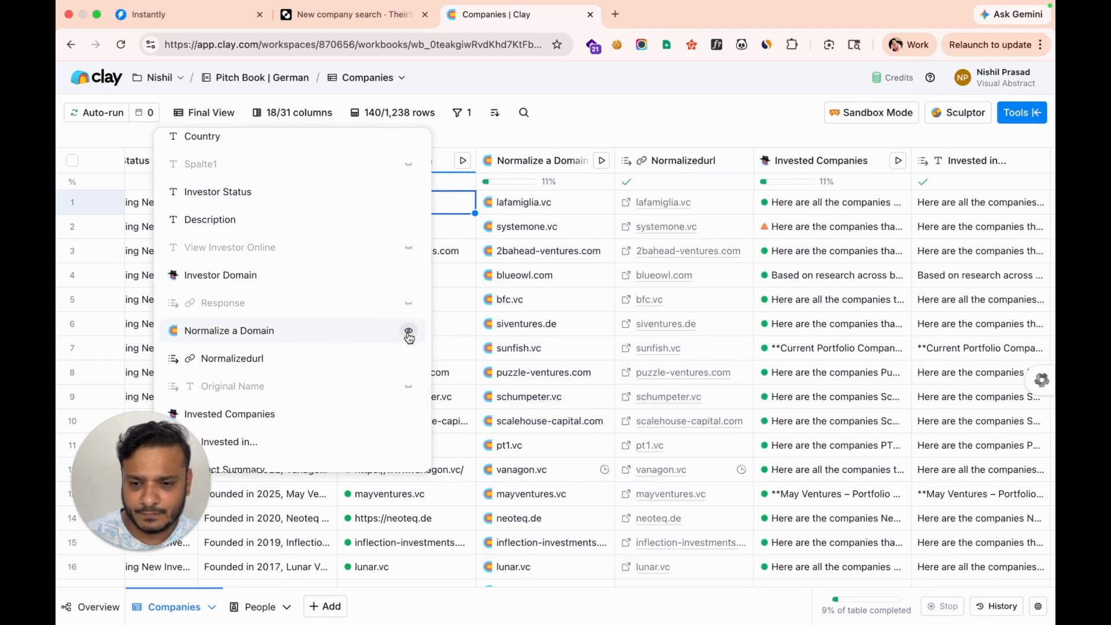
left_click(635, 113)
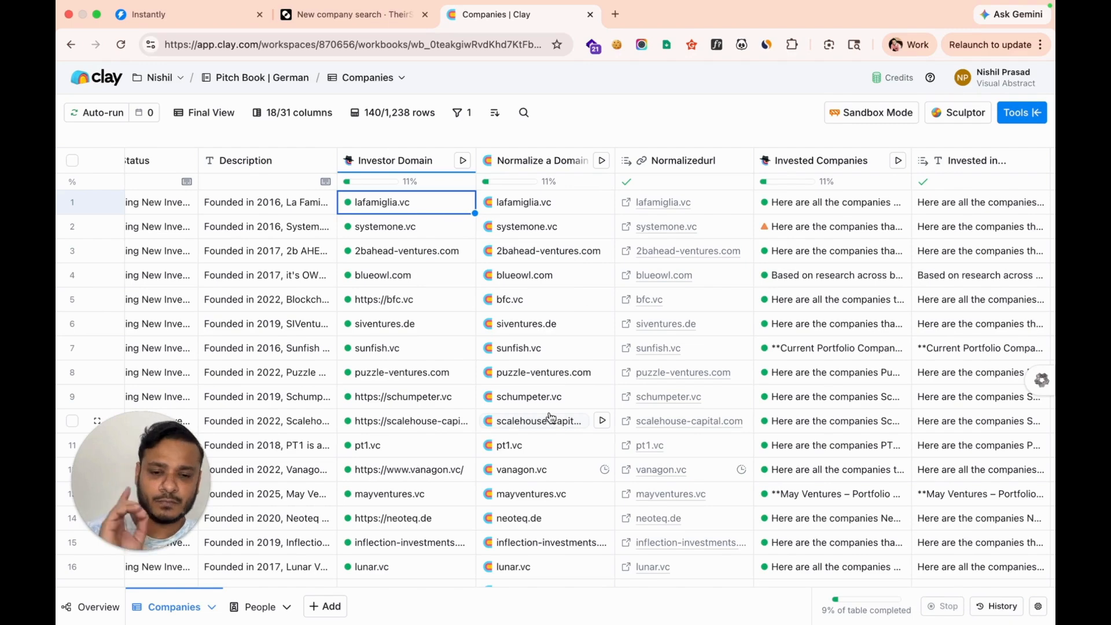
scroll(590, 417, "right", 3)
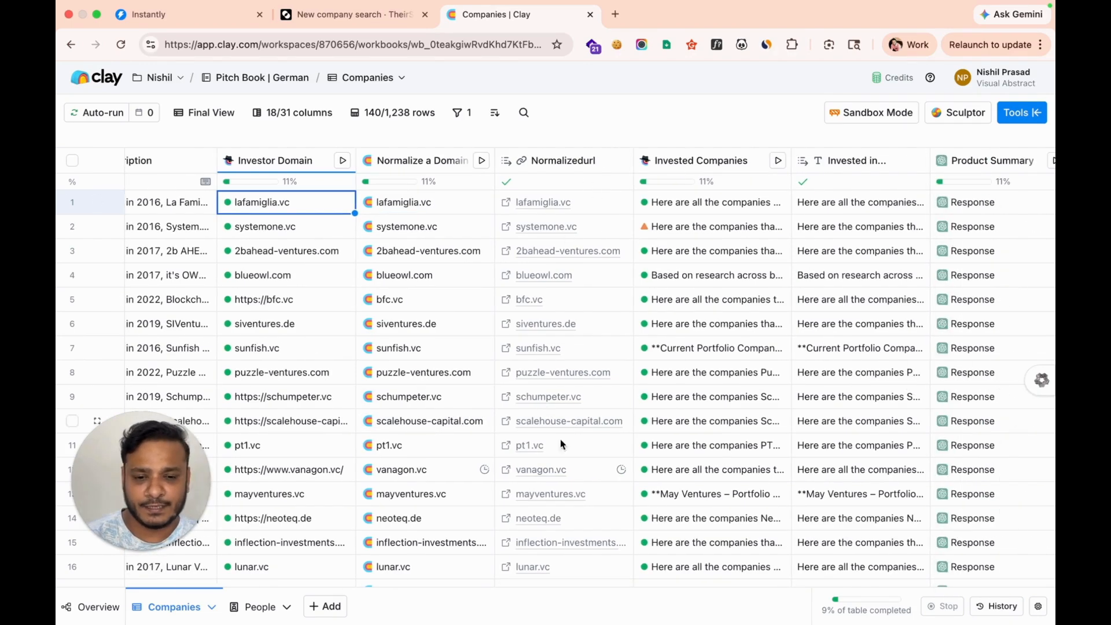
scroll(565, 451, "down", 5)
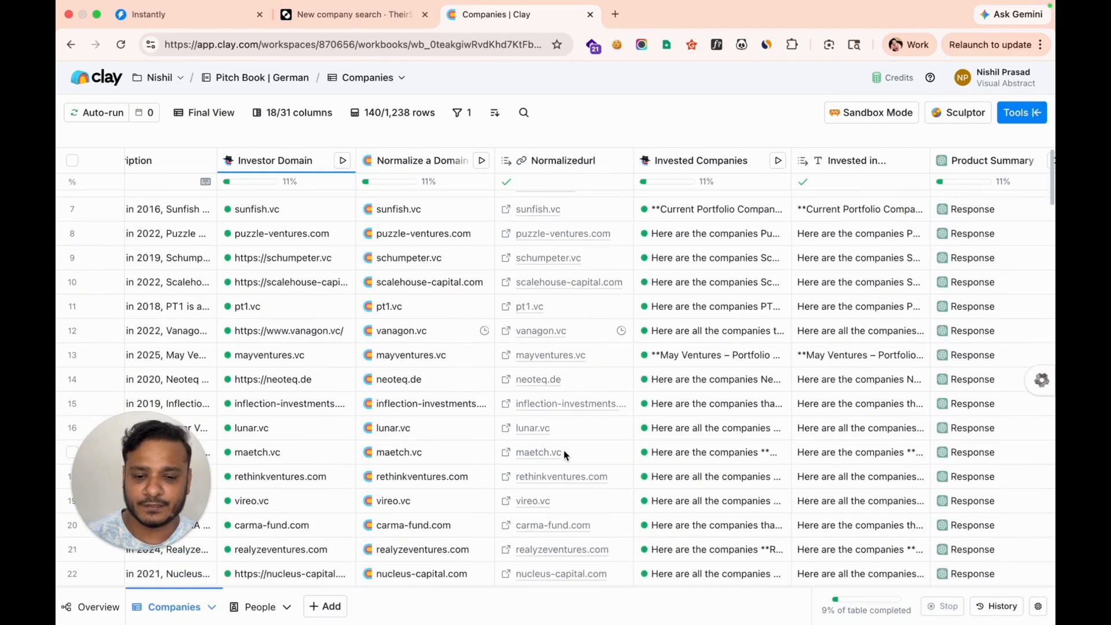
scroll(563, 451, "up", 10)
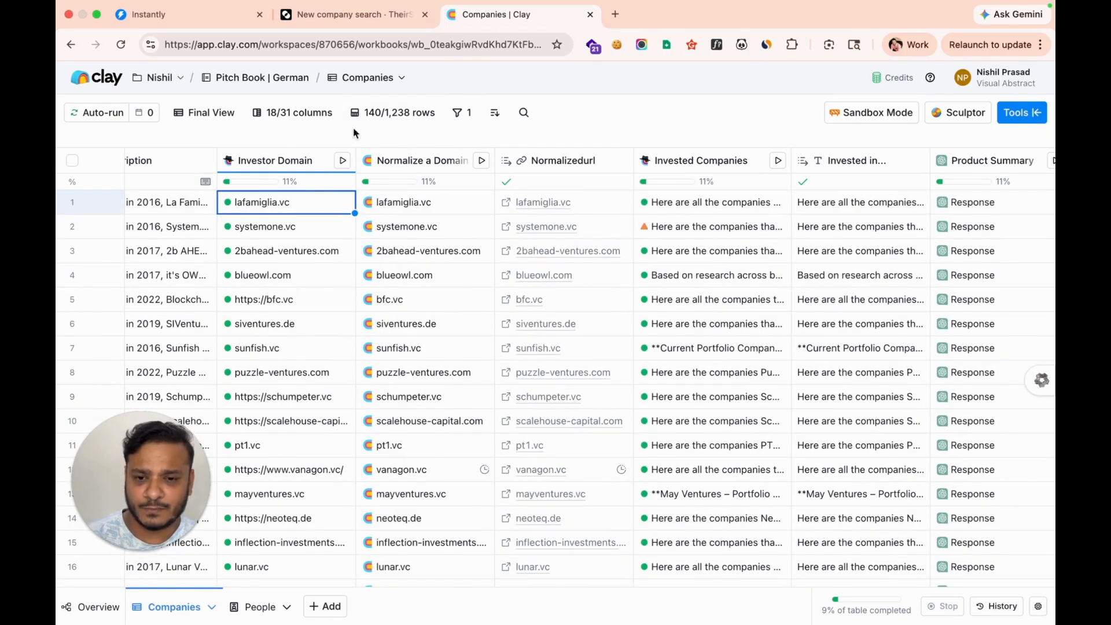
left_click(461, 112)
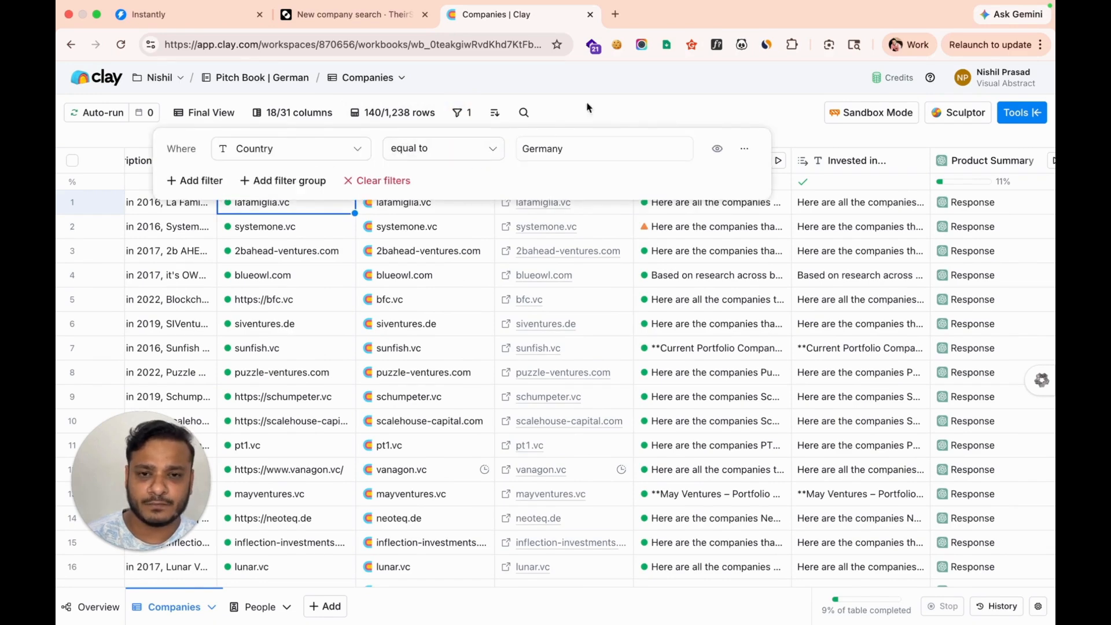
left_click(602, 94)
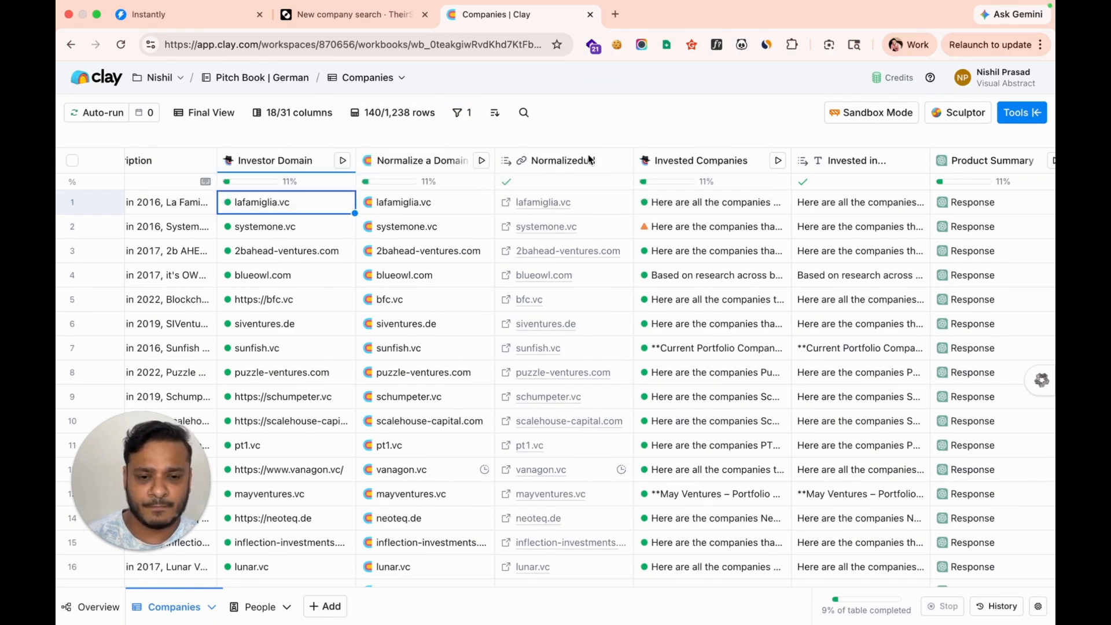
scroll(560, 319, "right", 3)
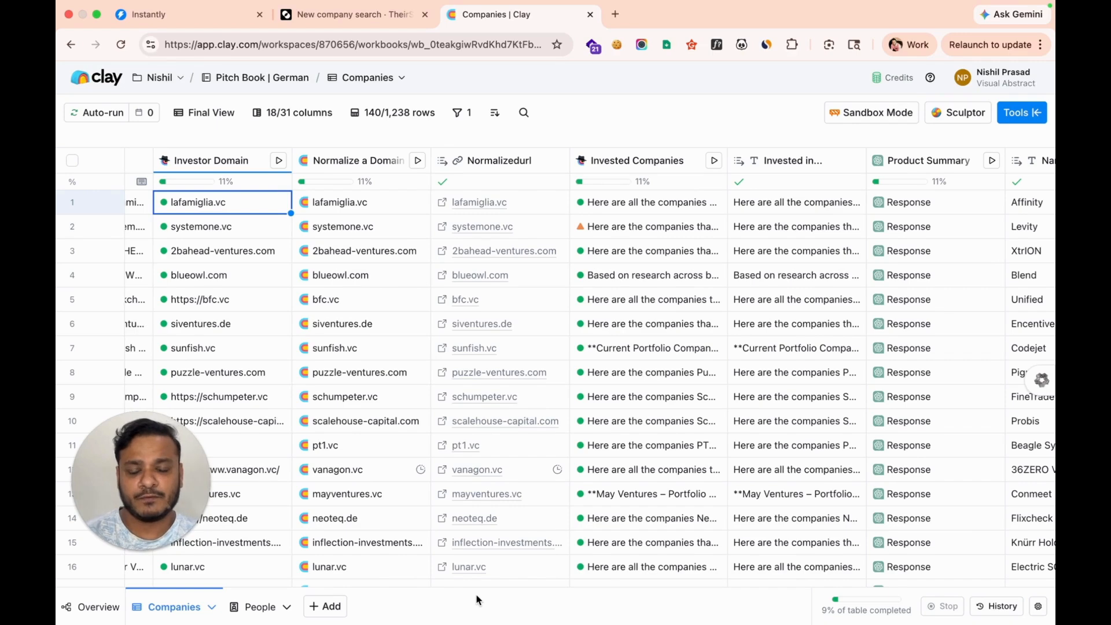
scroll(694, 493, "right", 6)
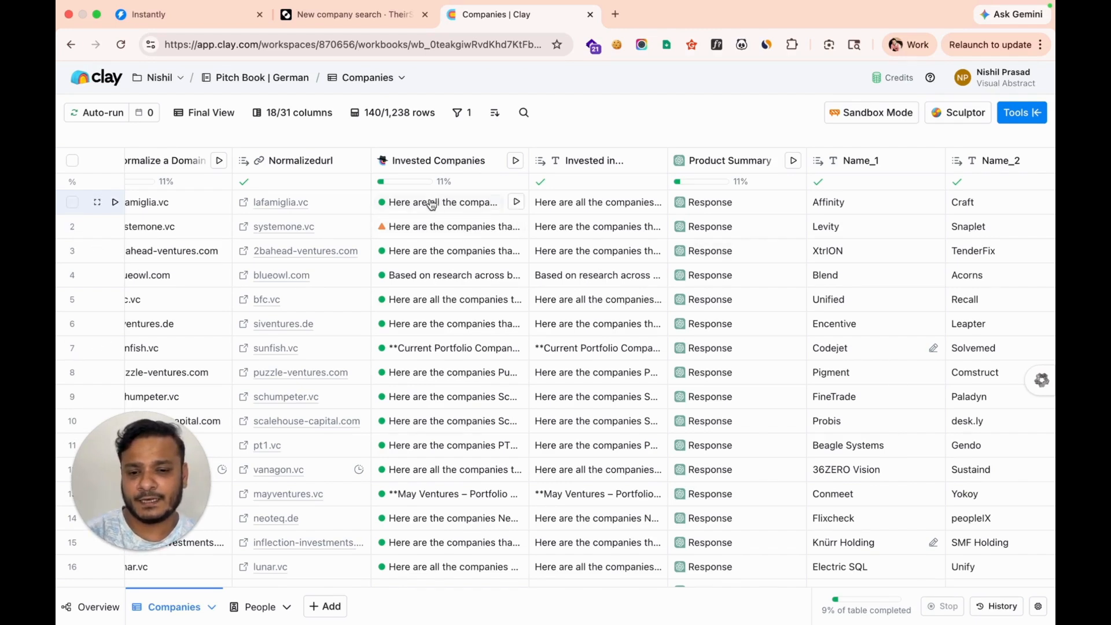
mouse_move(430, 180)
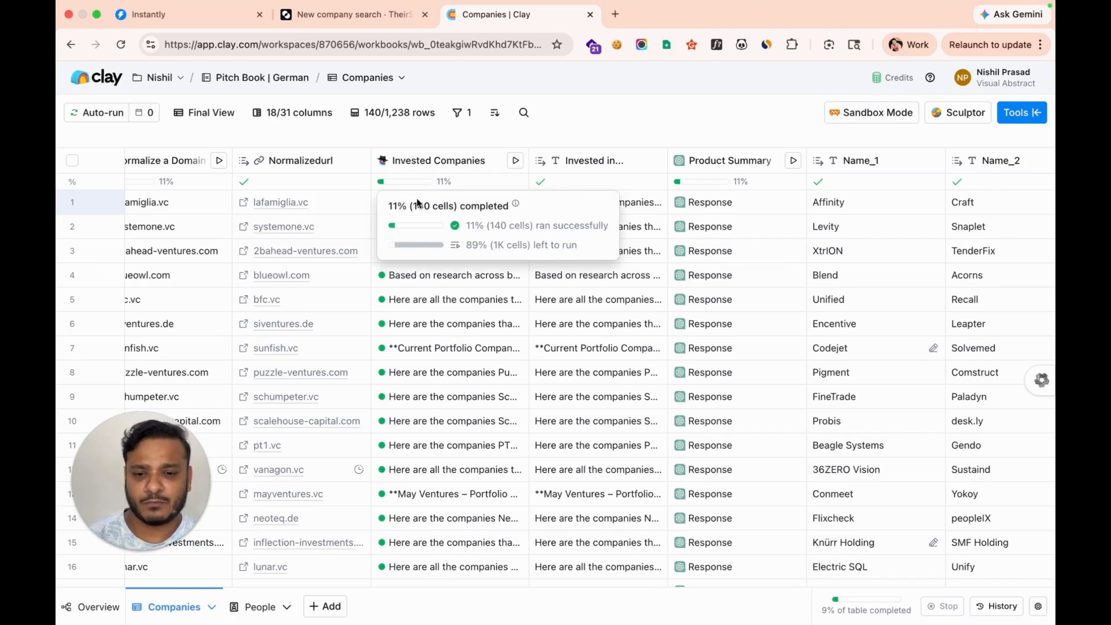
left_click(457, 164)
left_click(444, 215)
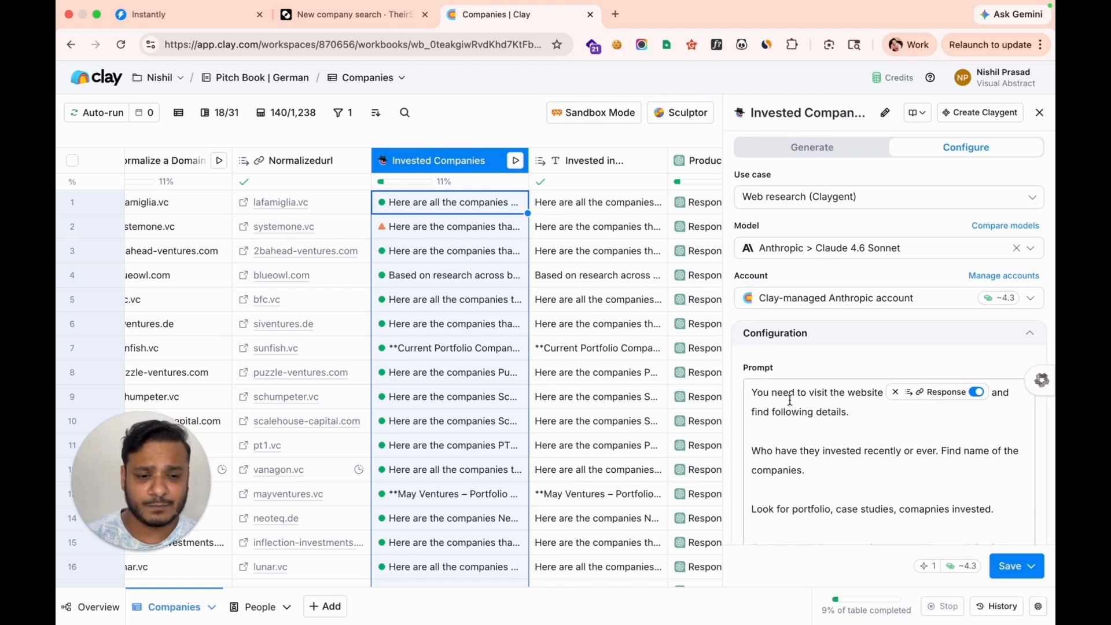
scroll(781, 381, "down", 3)
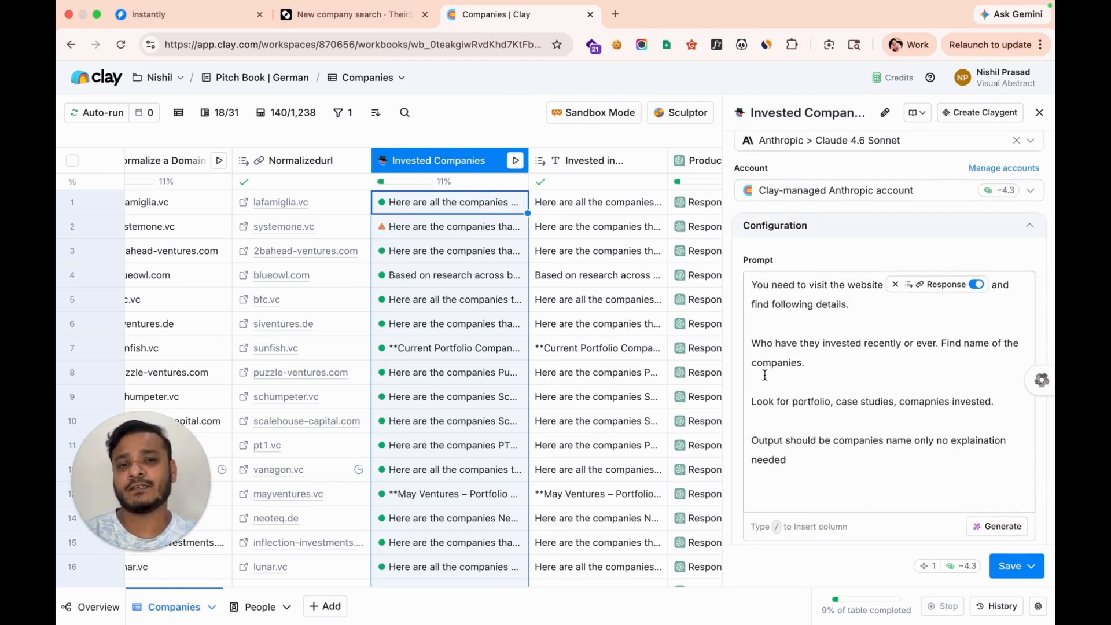
scroll(765, 375, "up", 3)
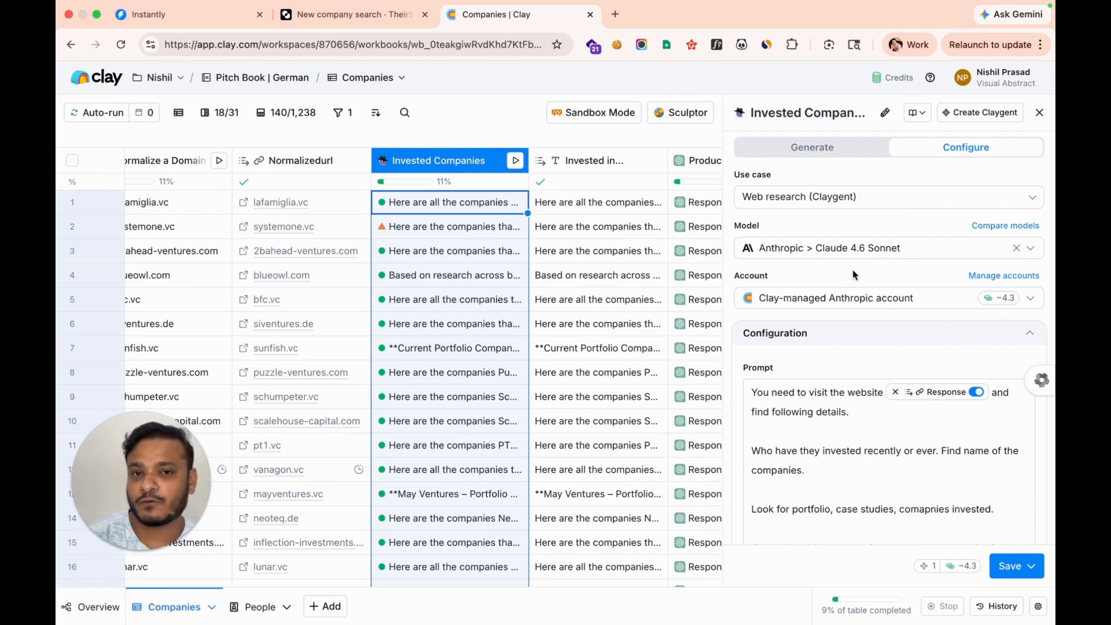
scroll(853, 274, "down", 2)
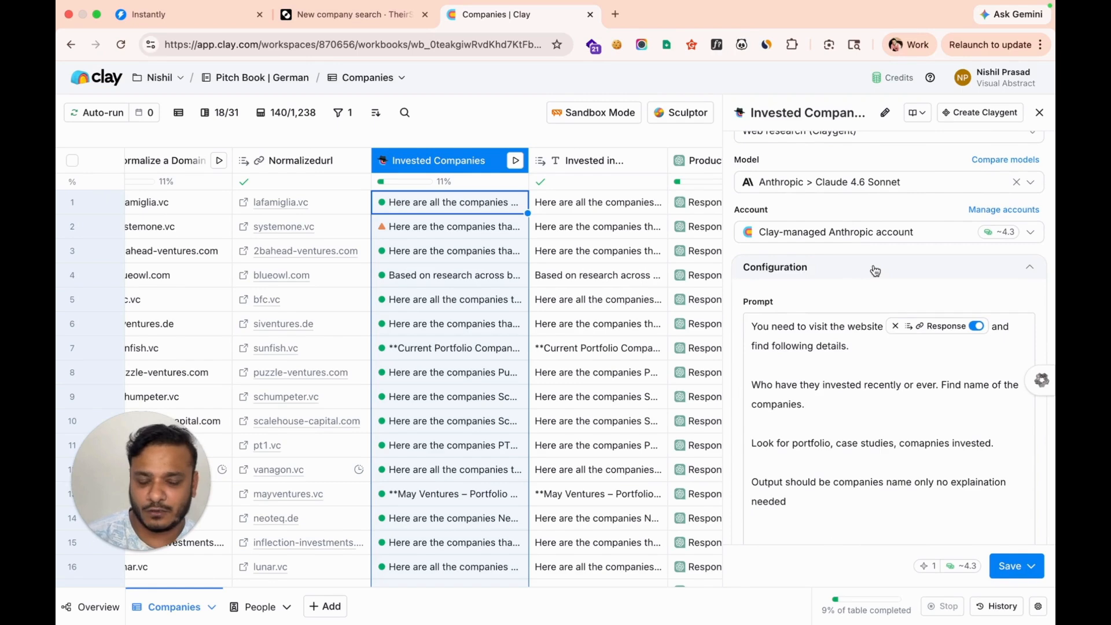
scroll(853, 394, "down", 3)
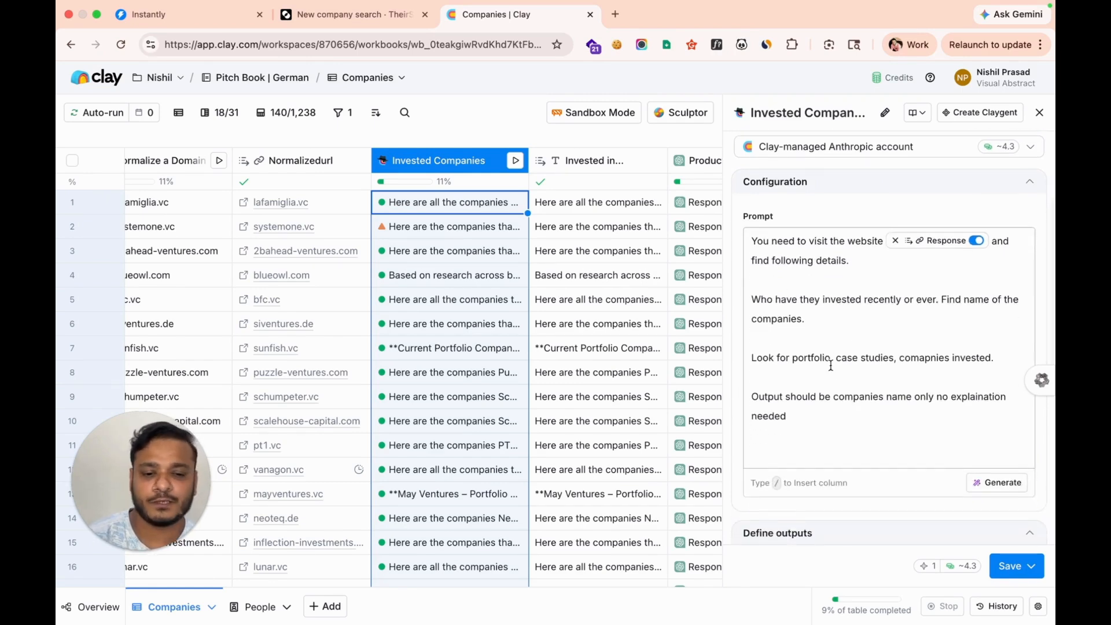
left_click(1039, 112)
left_click(585, 210)
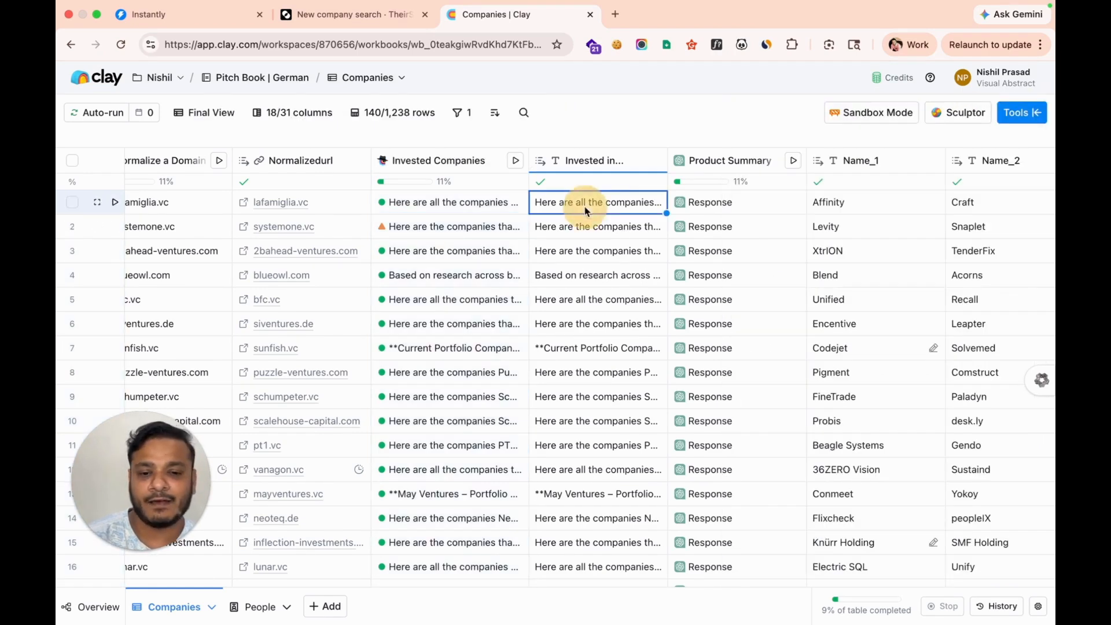
mouse_move(586, 210)
left_click(711, 268)
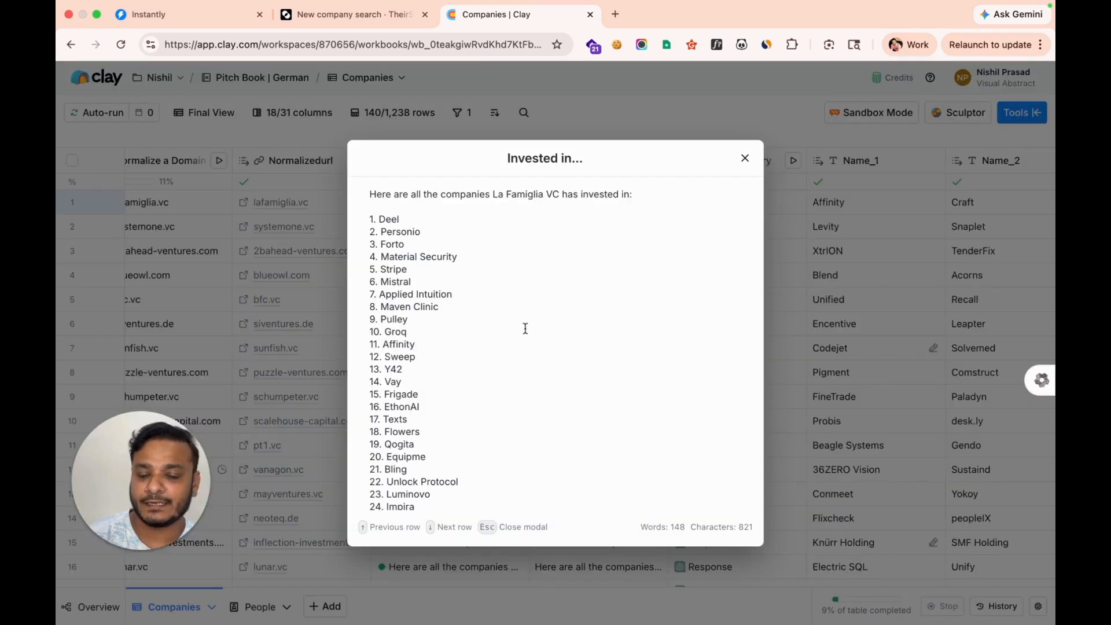
scroll(525, 328, "down", 10)
scroll(526, 327, "up", 10)
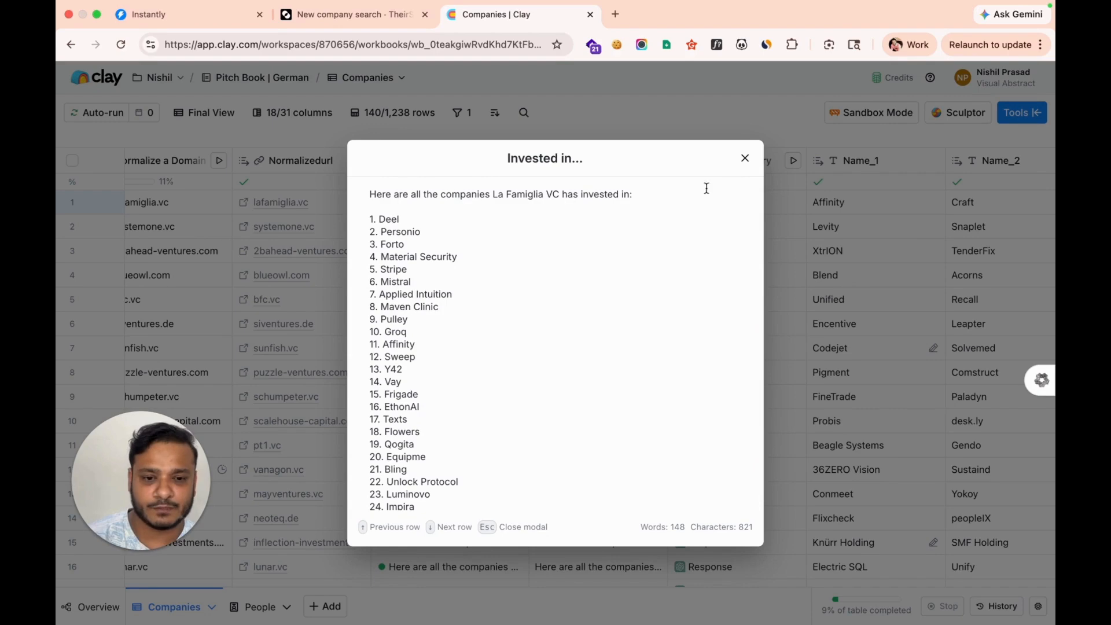
left_click(745, 158)
scroll(641, 246, "right", 3)
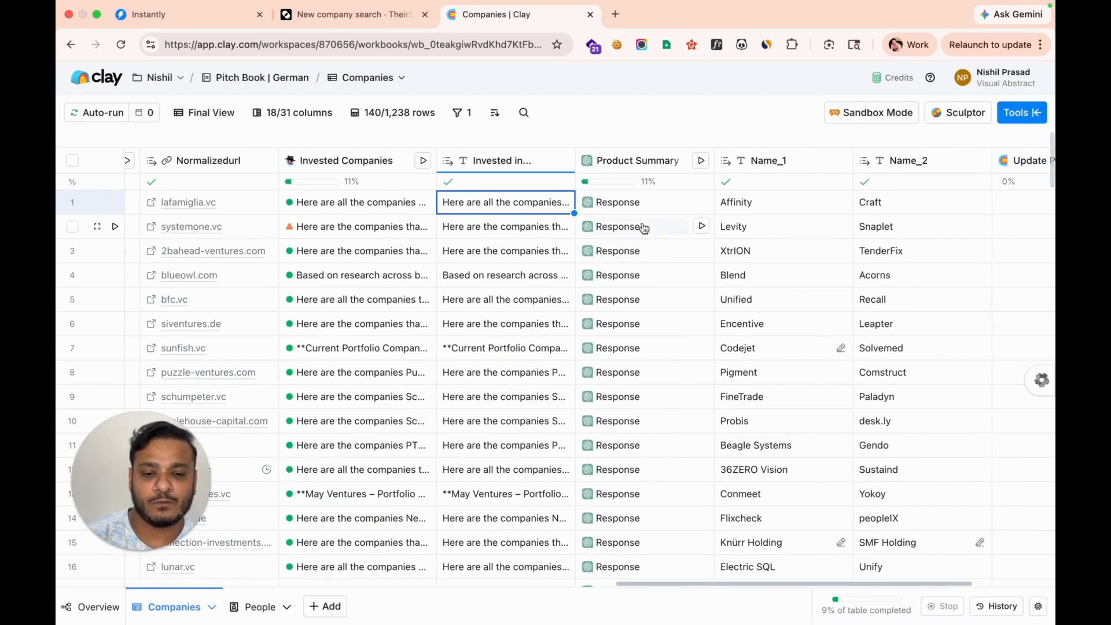
Review the Product Summary column's settings and system prompt, then close them
left_click(639, 162)
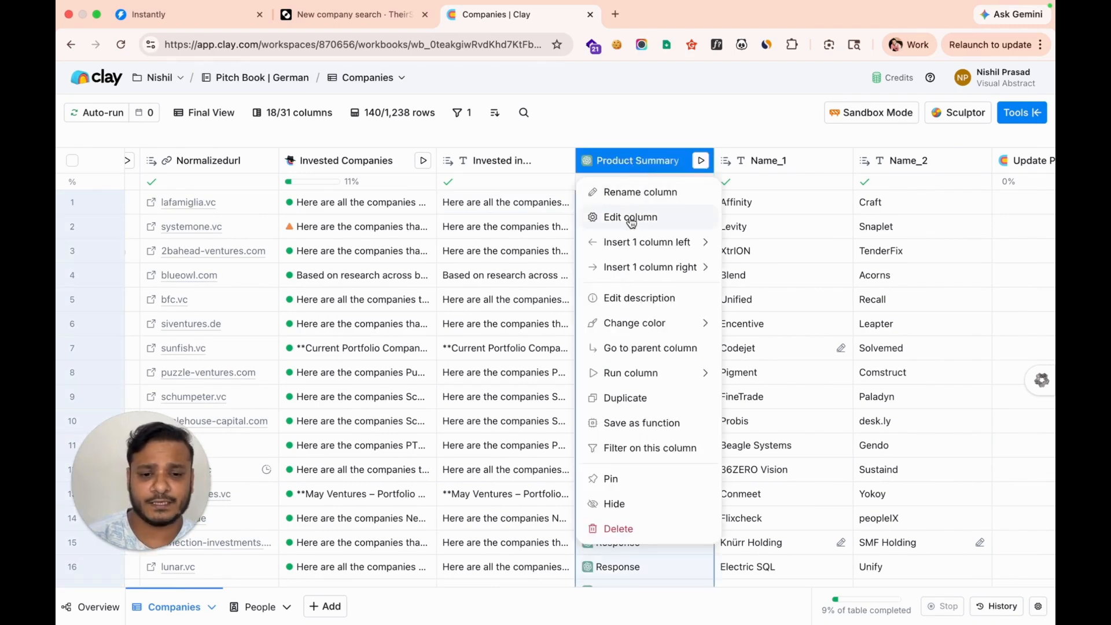
left_click(632, 219)
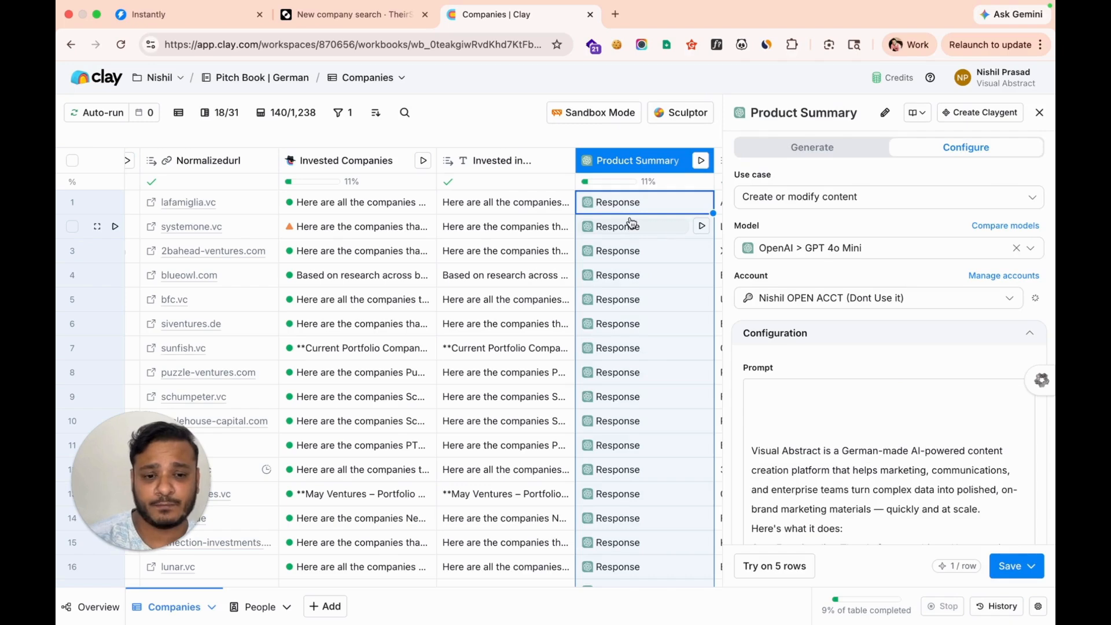
scroll(822, 319, "down", 5)
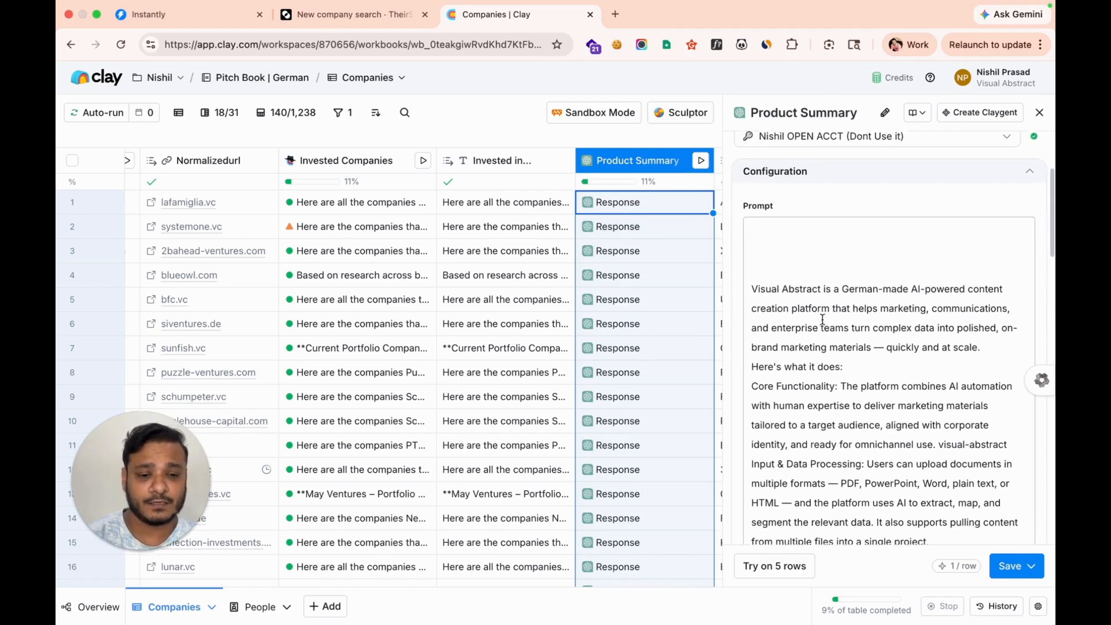
scroll(822, 320, "down", 4)
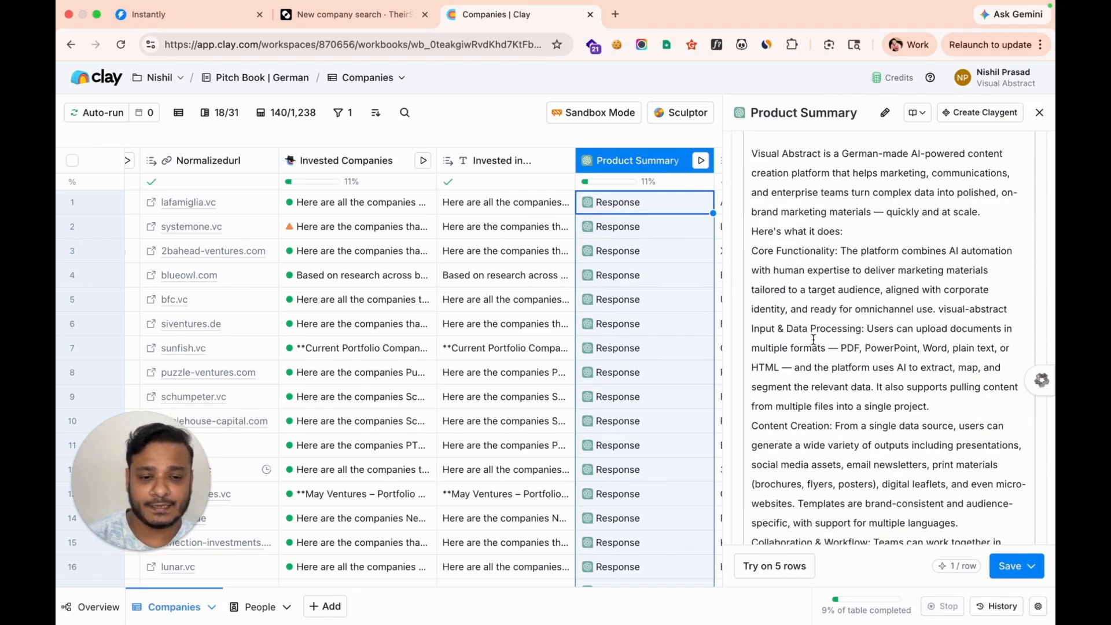
scroll(854, 331, "down", 1)
scroll(854, 331, "down", 2)
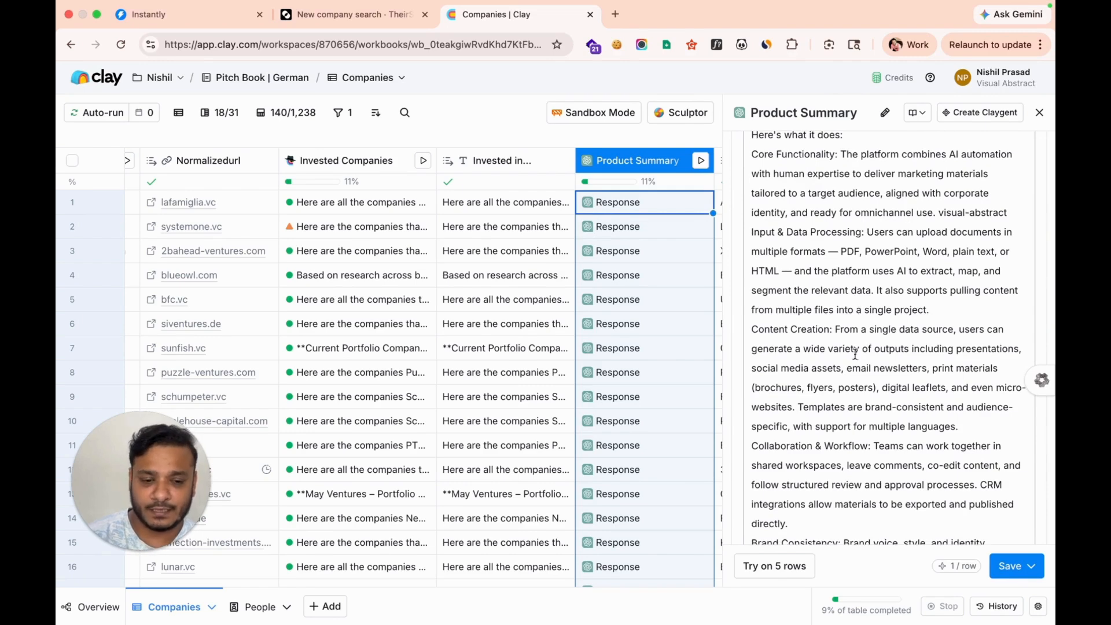
scroll(847, 386, "down", 3)
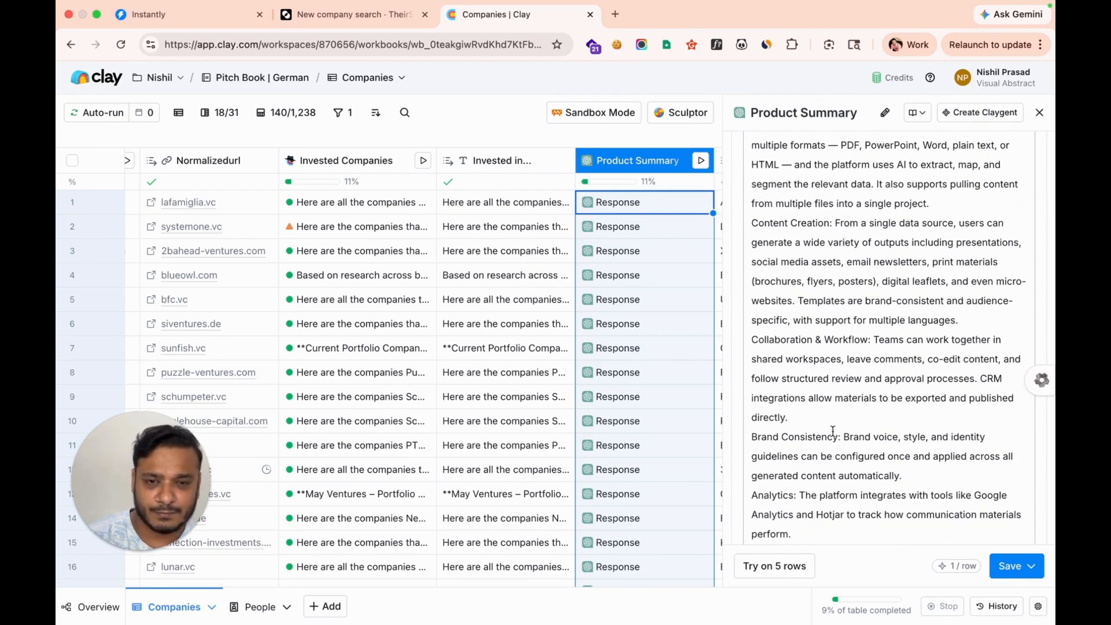
scroll(832, 433, "down", 10)
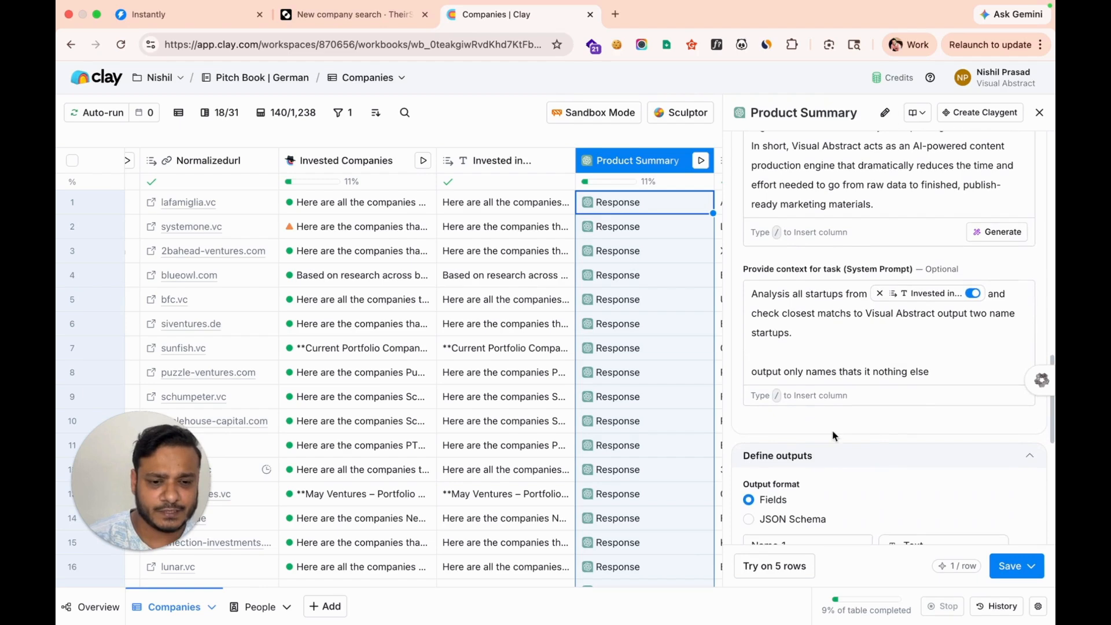
left_click(858, 346)
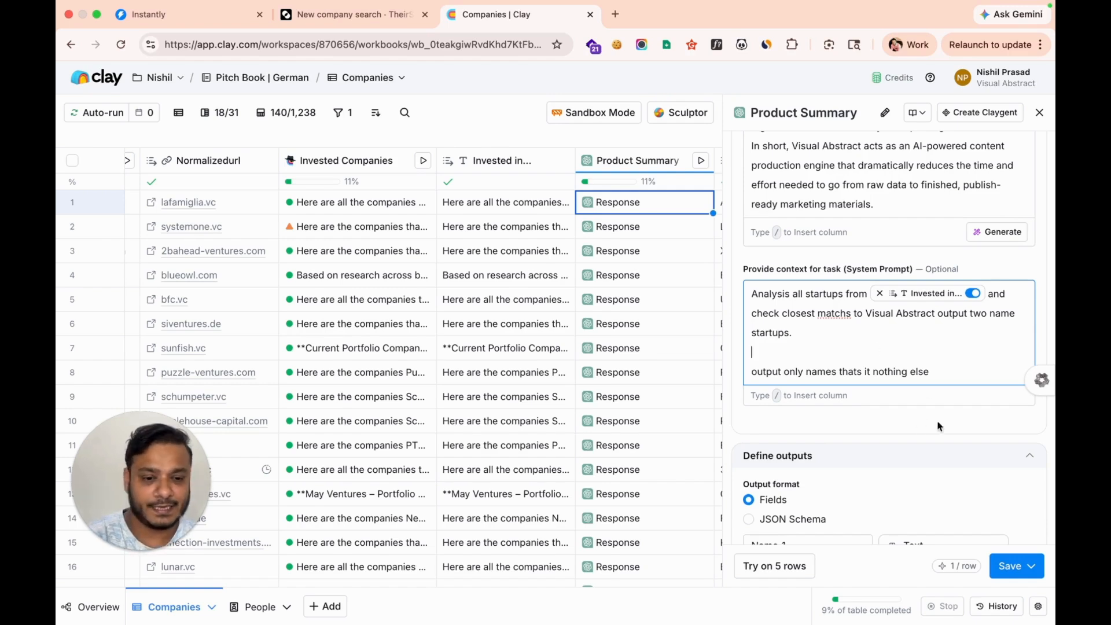
left_click(1038, 113)
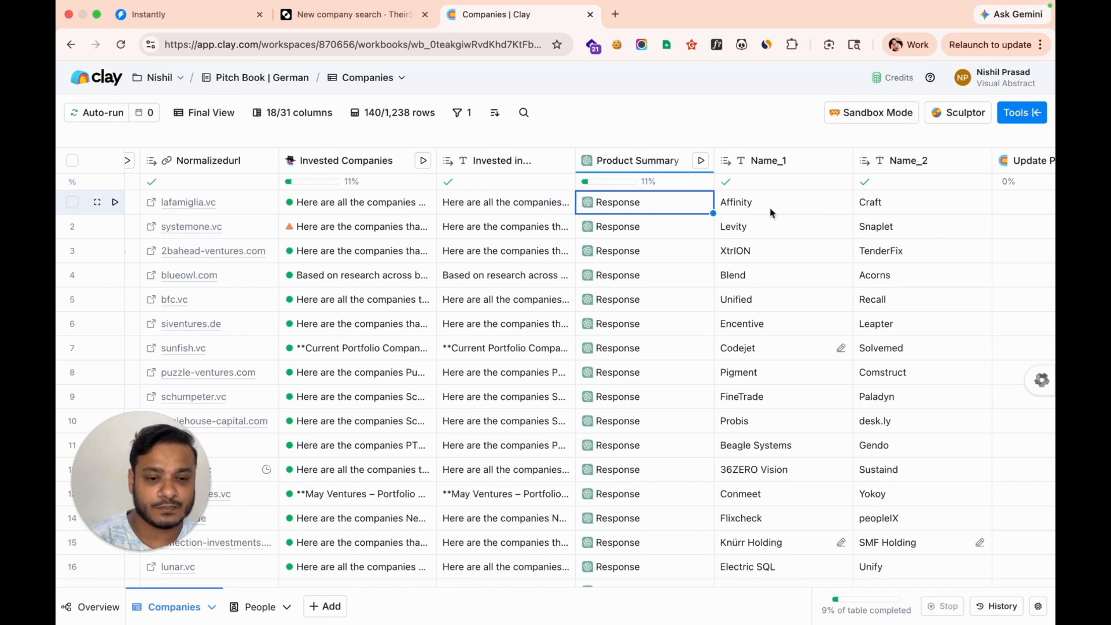
Define Product Summary text outputs Name_1 and Name_2, save, and view row 1's result details
left_click(626, 162)
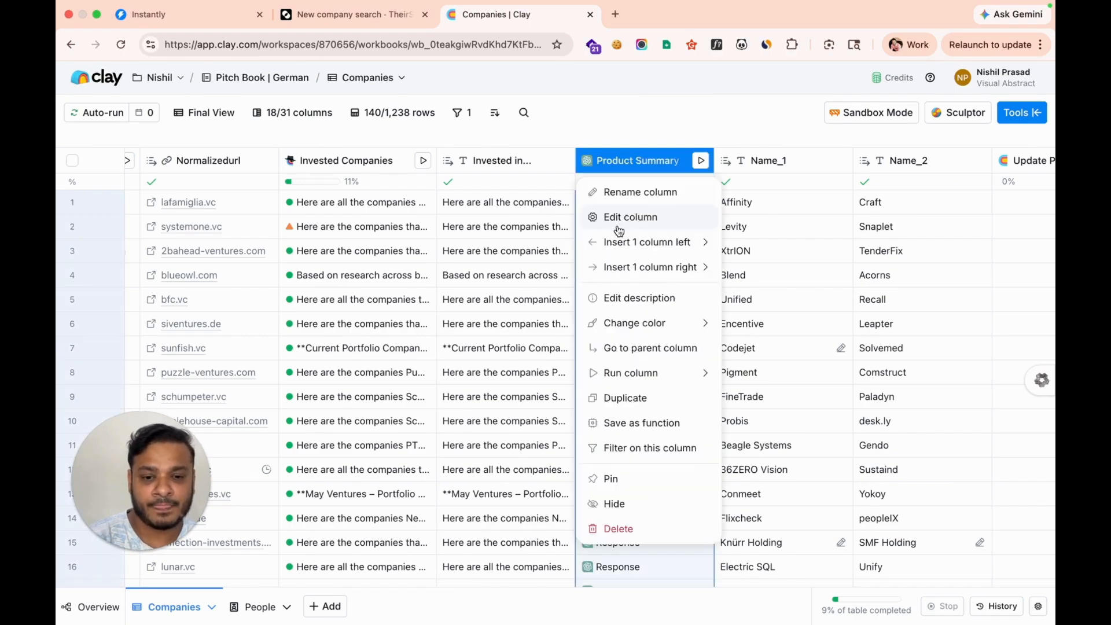
left_click(615, 218)
scroll(810, 347, "down", 10)
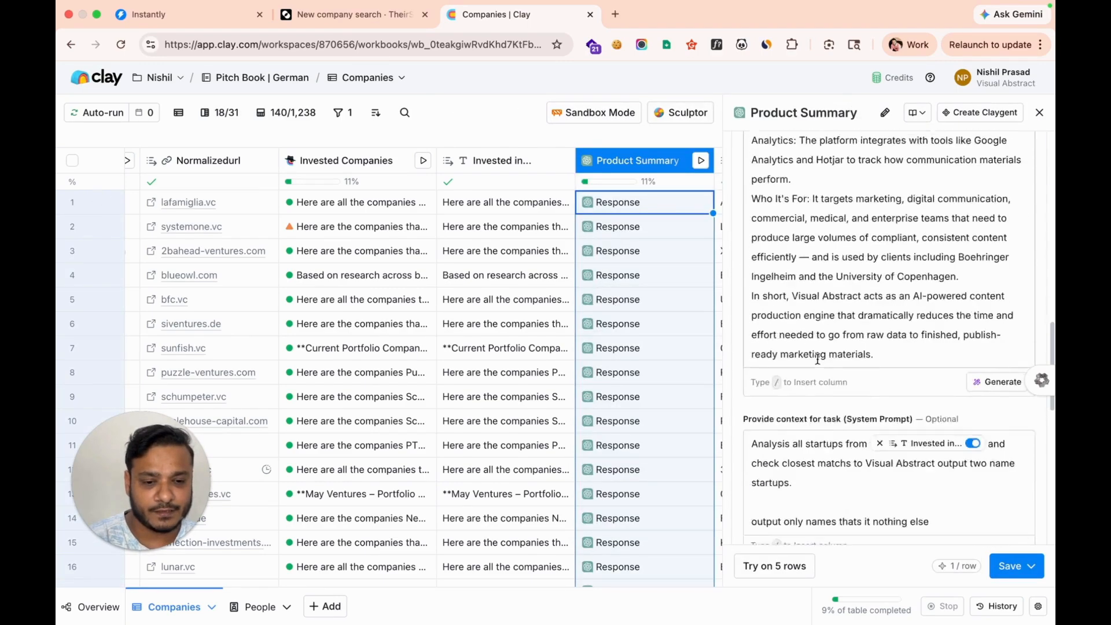
scroll(857, 350, "down", 3)
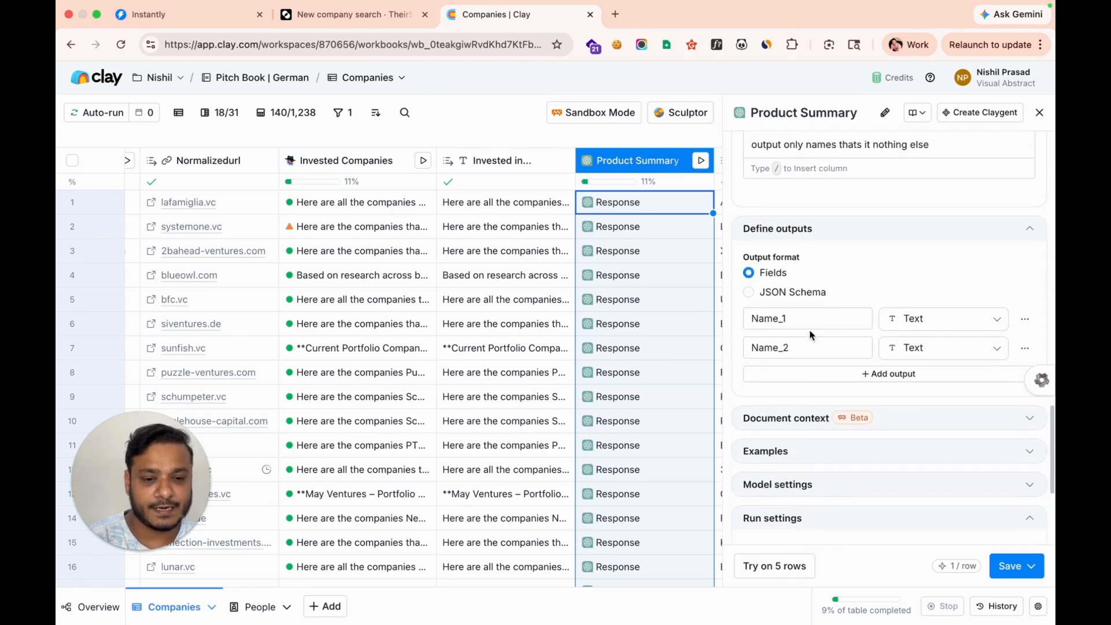
left_click(799, 317)
left_click(802, 347)
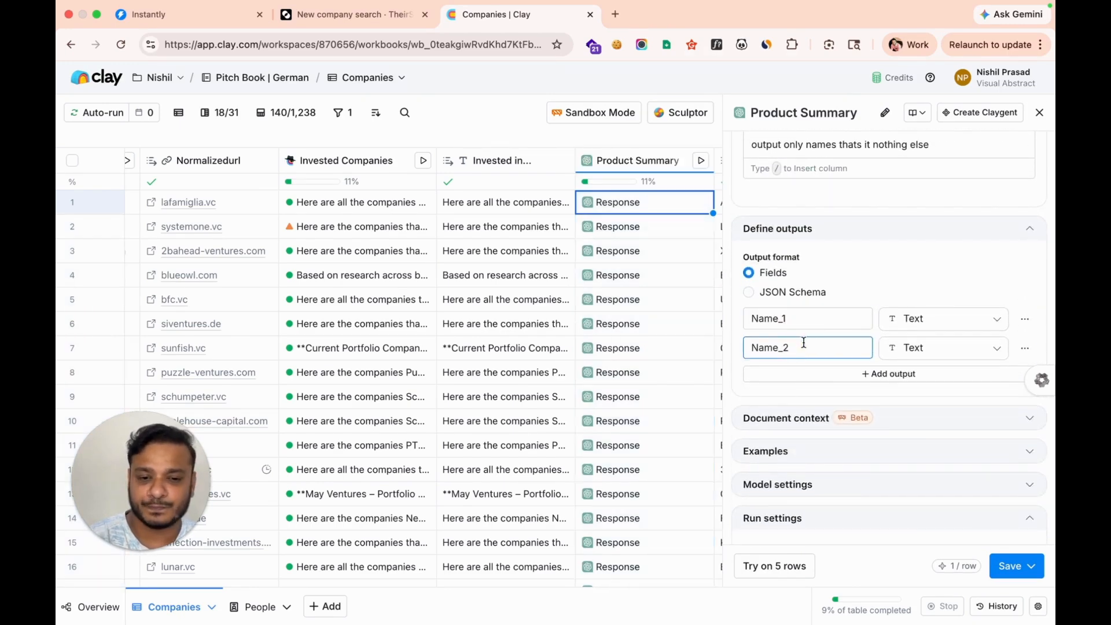
left_click(1039, 112)
left_click(630, 202)
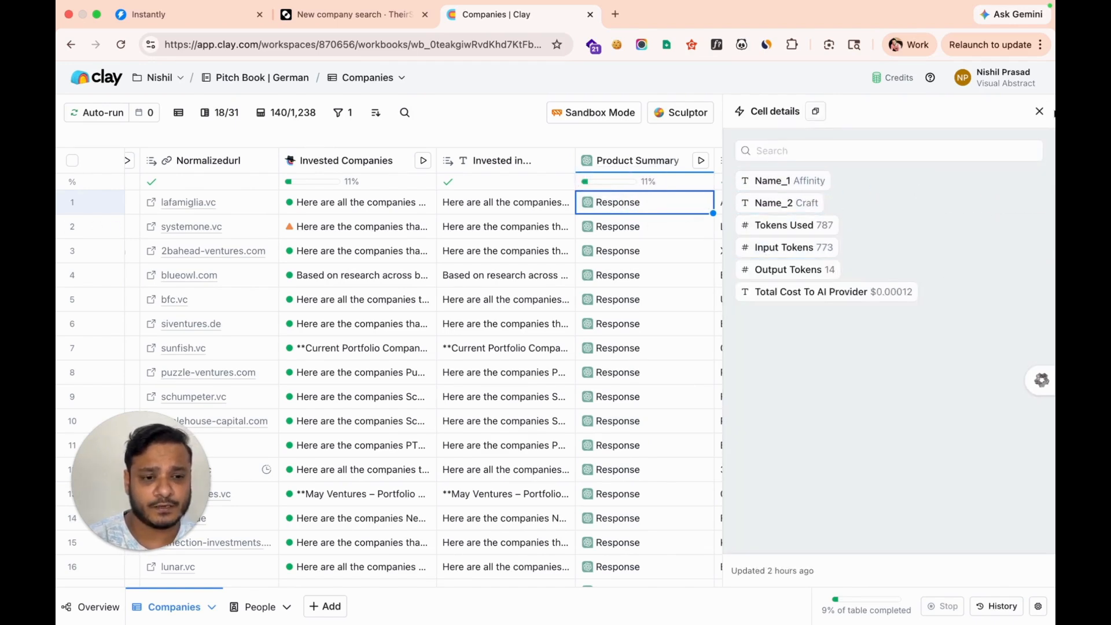
Close cell details and check the Name_1 and Name_2 cells showing Affinity and Craft
left_click(1038, 111)
scroll(755, 300, "right", 2)
scroll(755, 299, "right", 3)
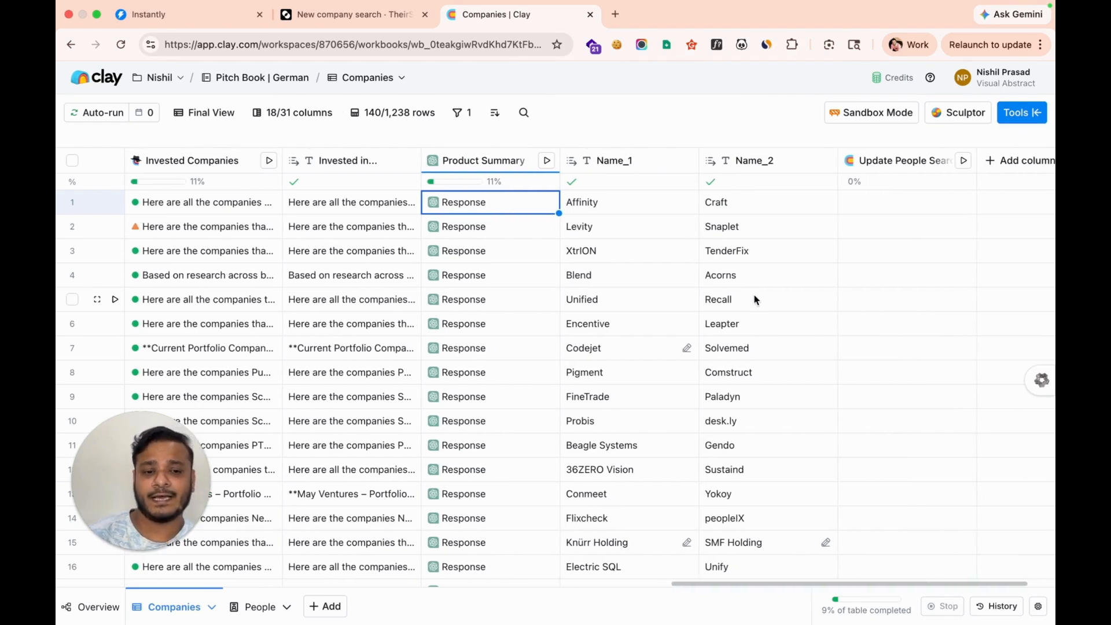
left_click(614, 211)
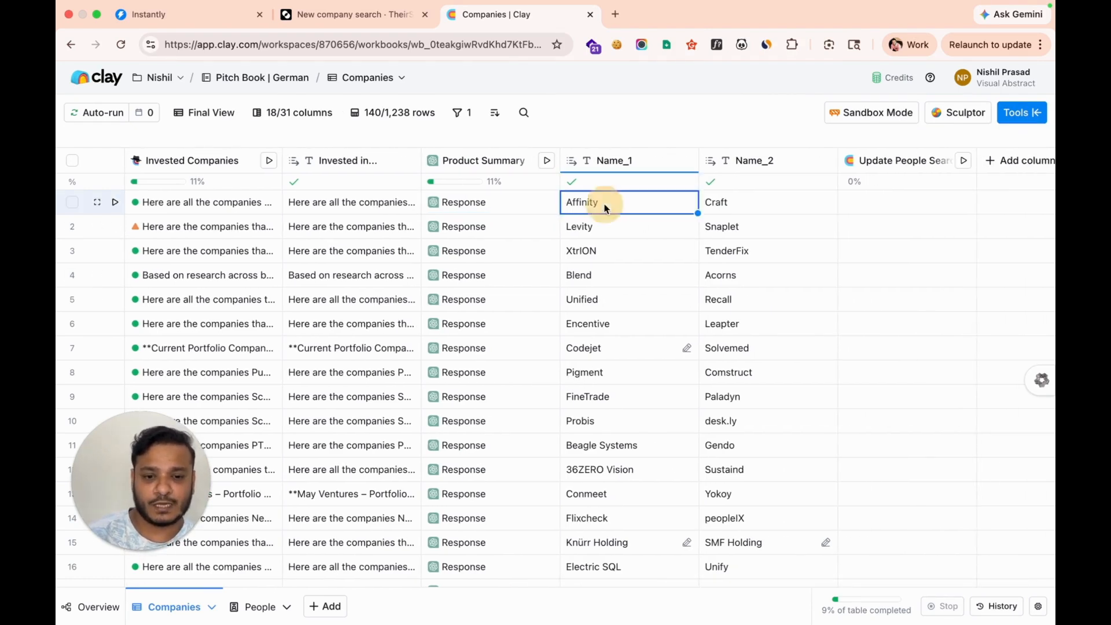
left_click(720, 207)
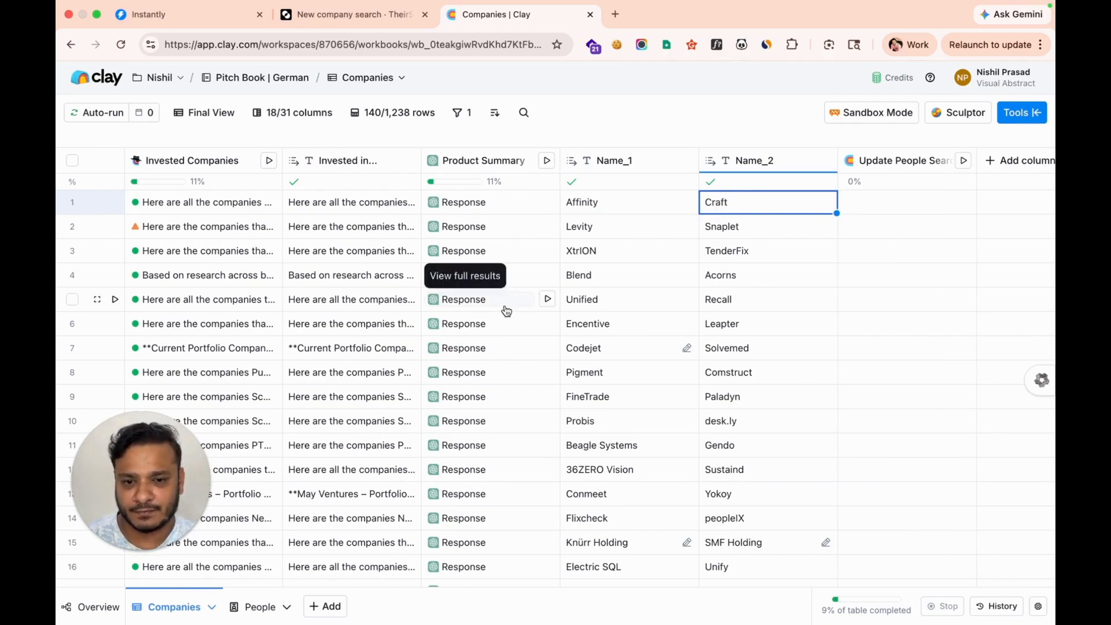
scroll(506, 311, "left", 15)
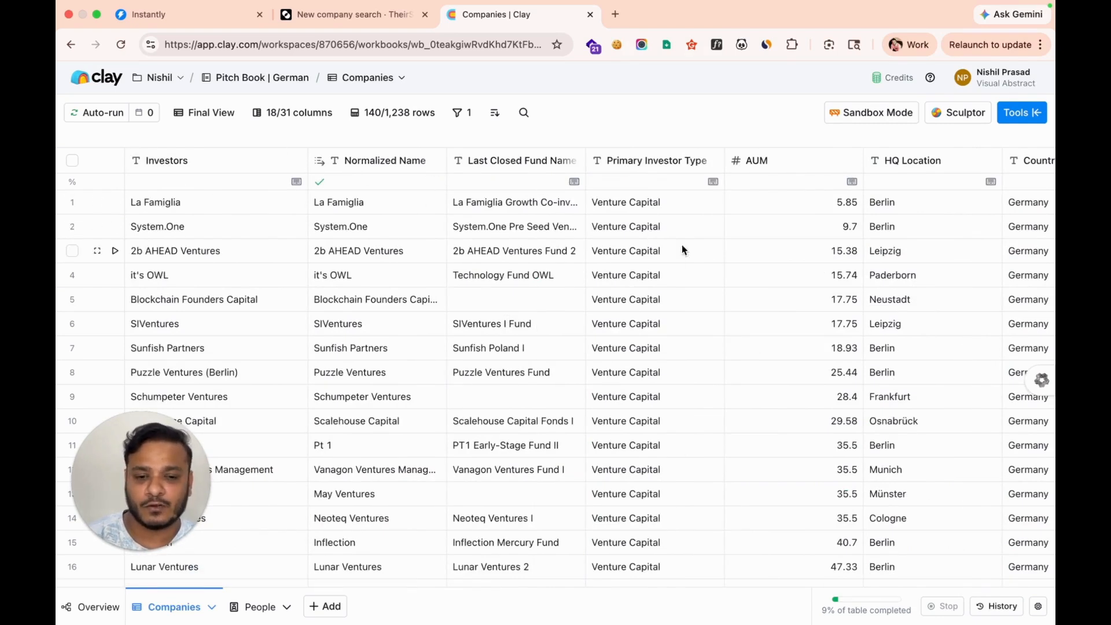
scroll(575, 303, "right", 10)
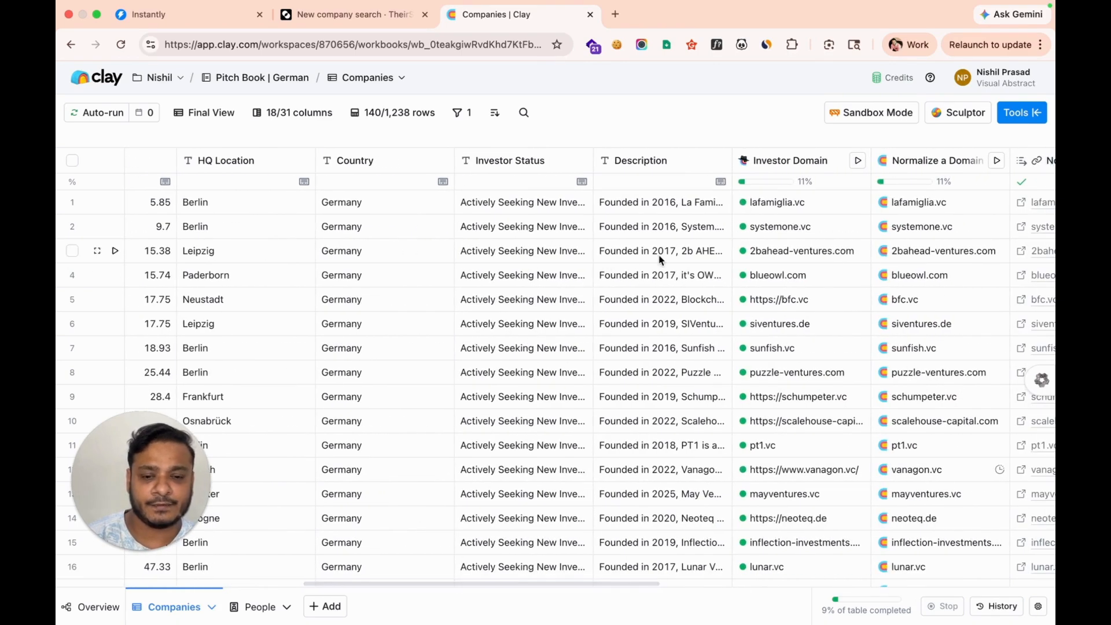
scroll(659, 260, "right", 3)
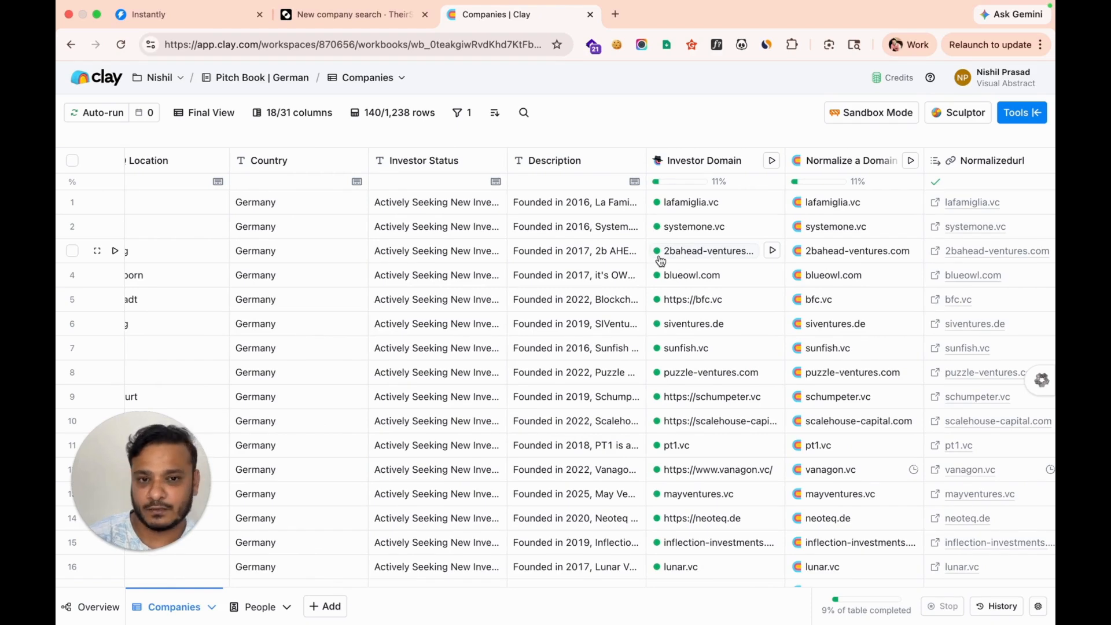
scroll(659, 260, "right", 15)
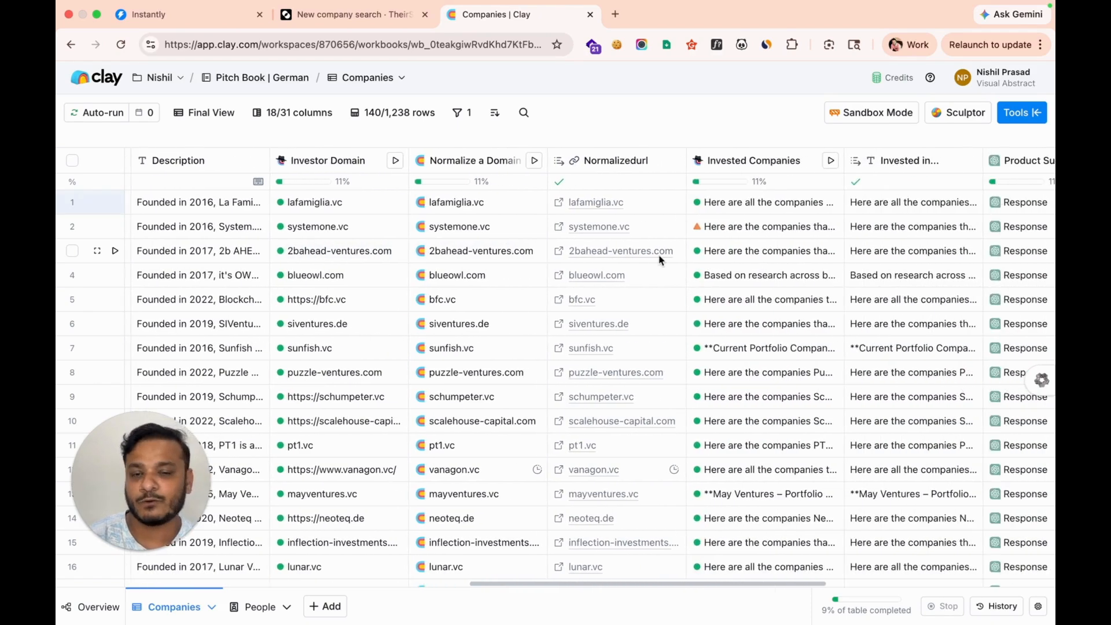
scroll(319, 265, "left", 7)
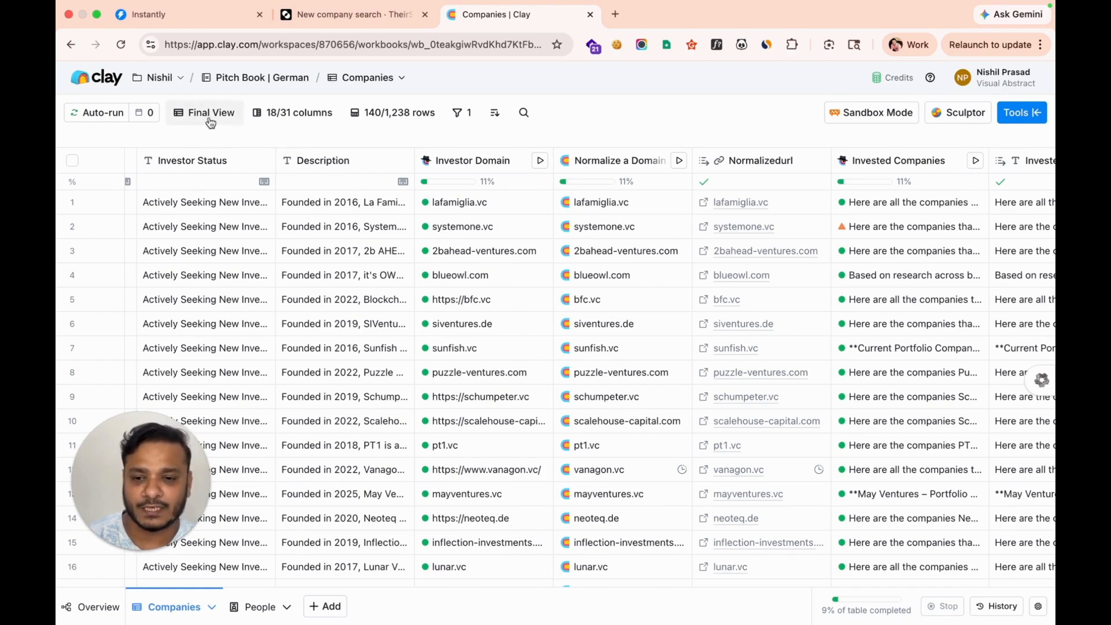
left_click(230, 110)
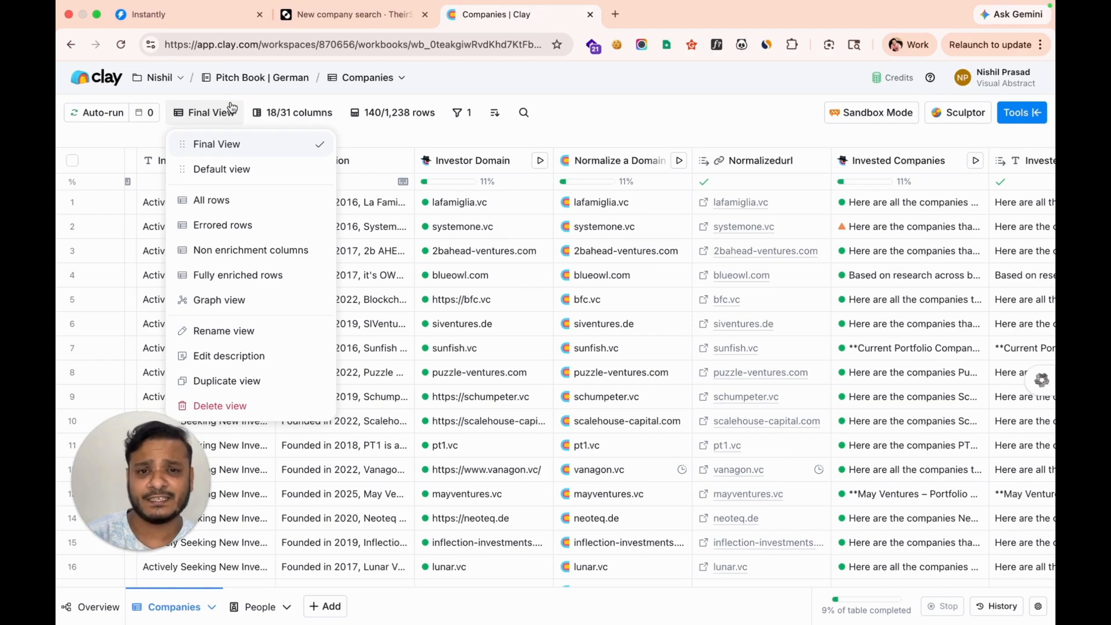
left_click(575, 131)
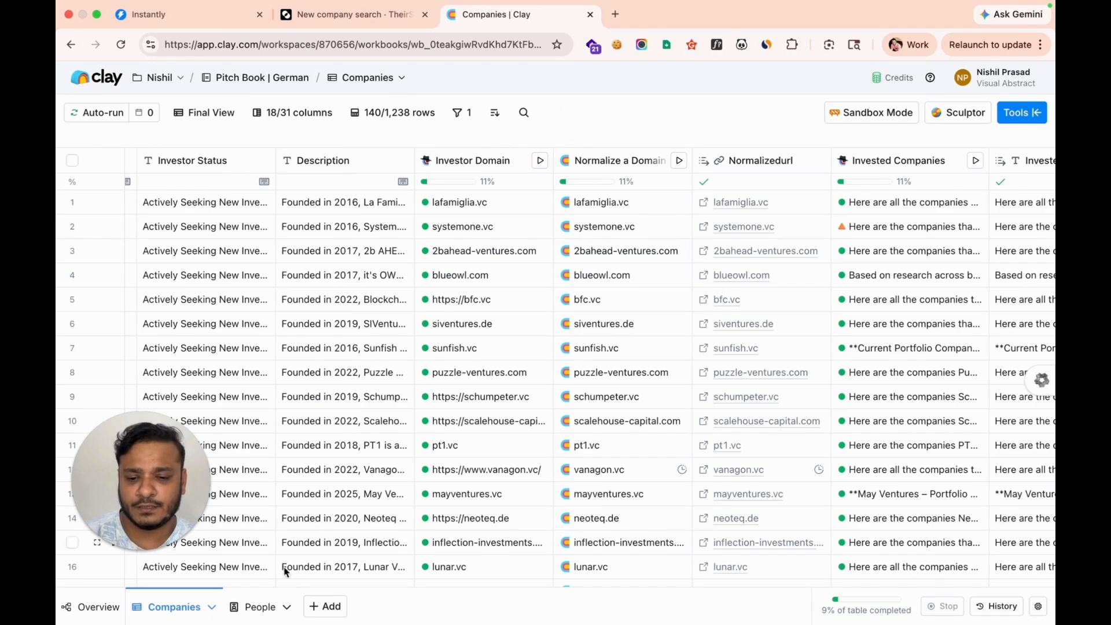
scroll(646, 367, "right", 13)
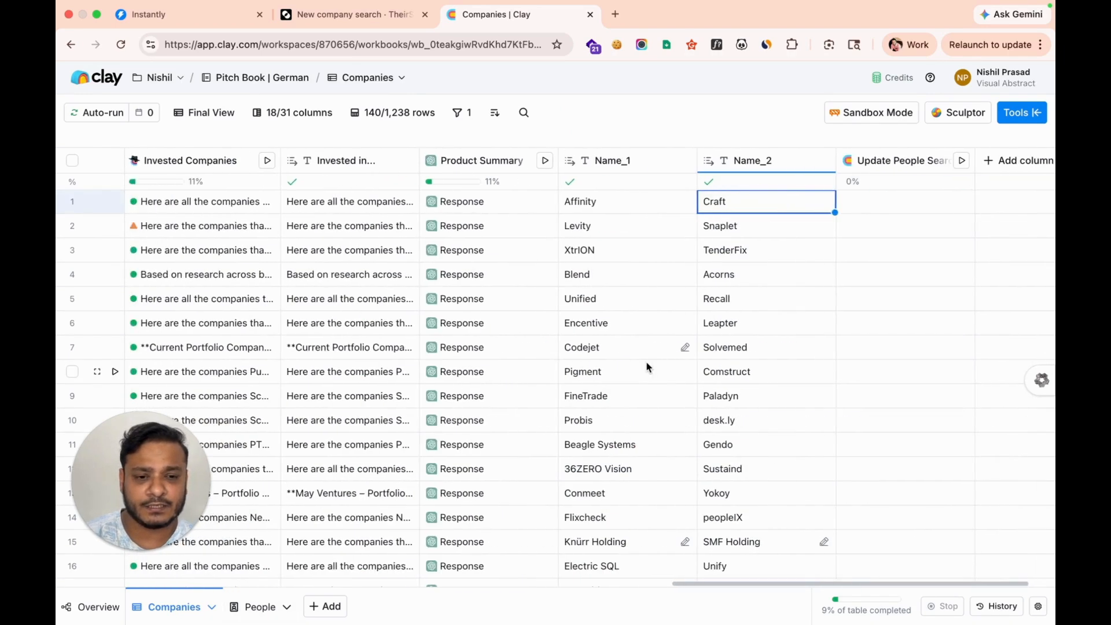
left_click(845, 165)
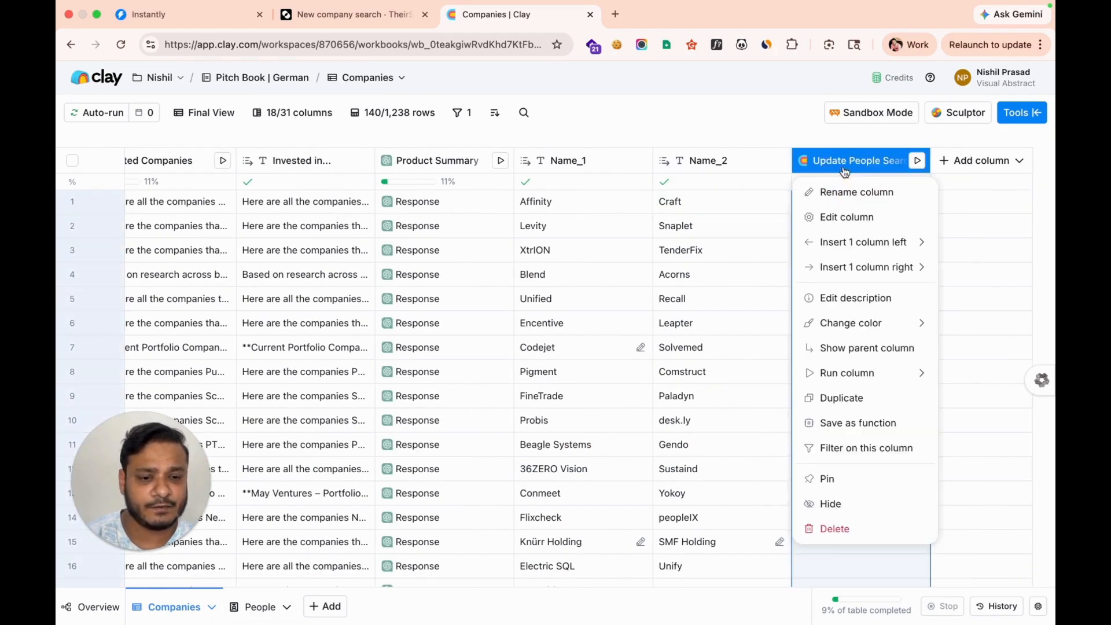
left_click(842, 225)
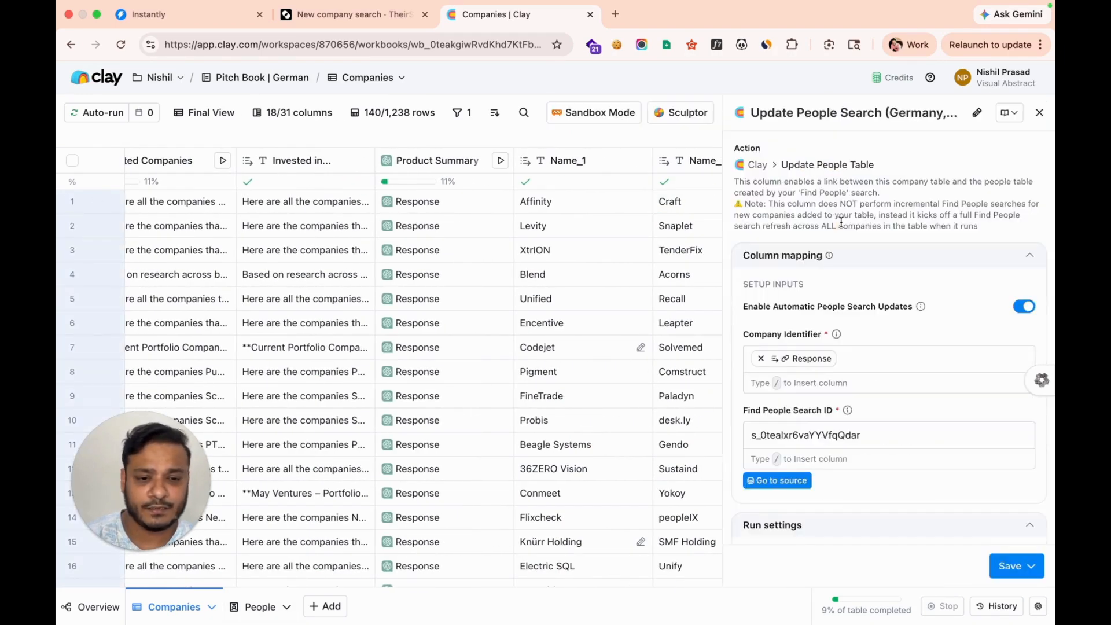
left_click(1040, 113)
right_click(227, 613)
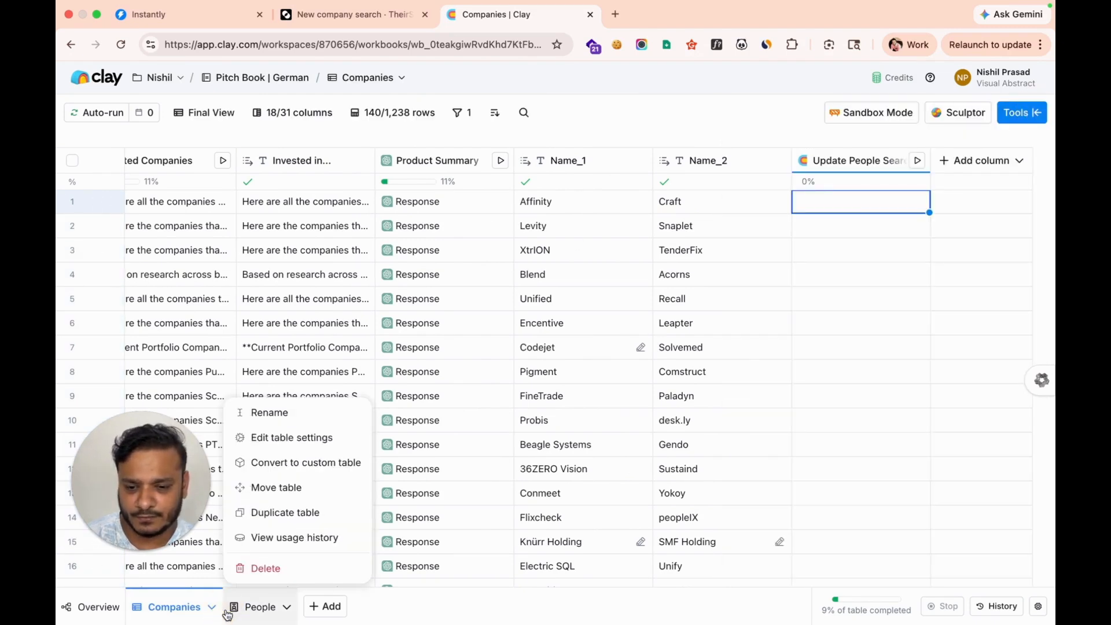
Open the People table's people-search column inputs for editing
left_click(242, 607)
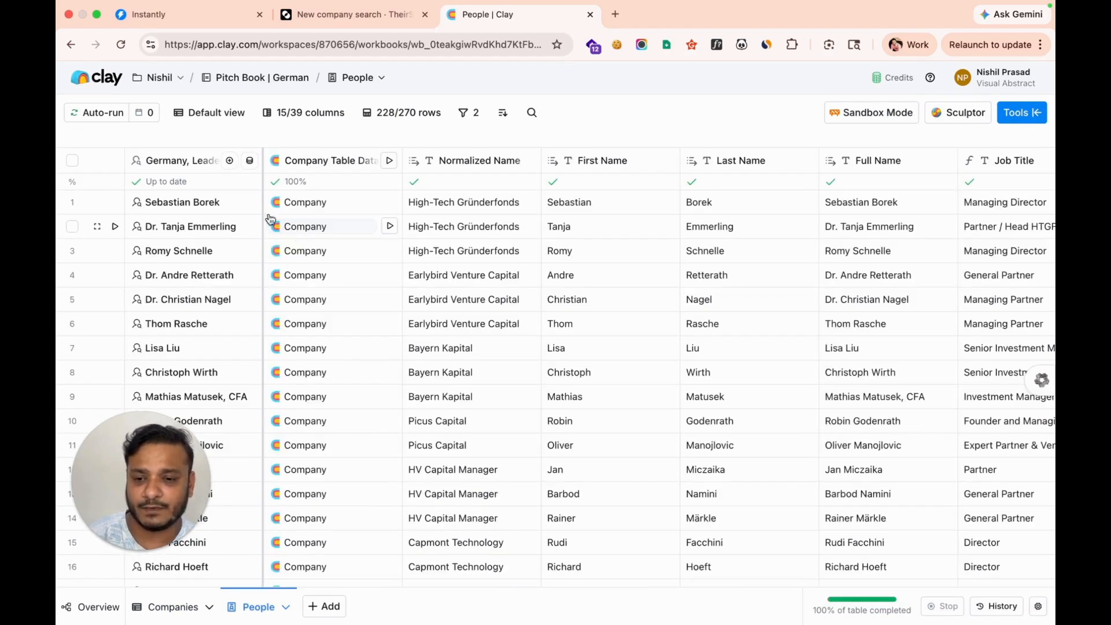
left_click(199, 158)
left_click(191, 211)
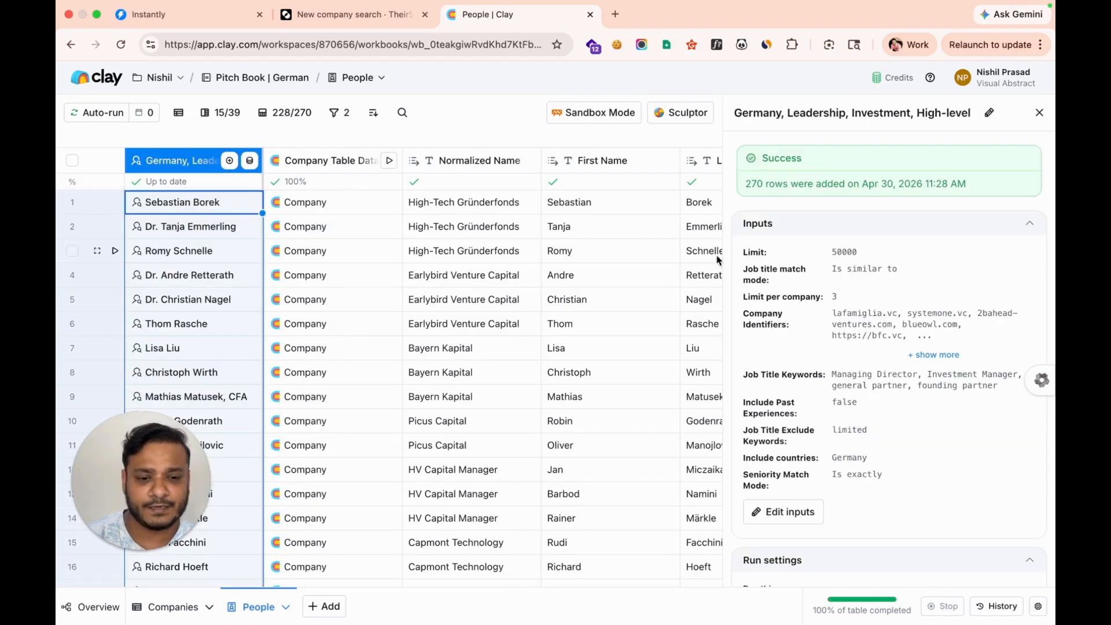
left_click(804, 518)
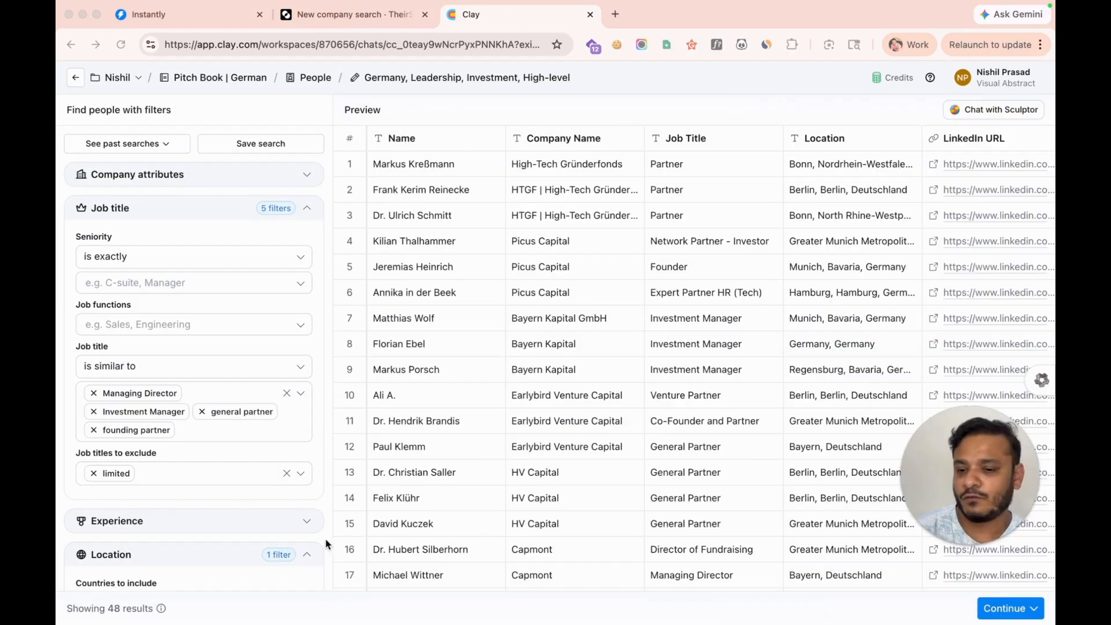
Review the search filters: leadership titles, Germany only, limit 50000, 3 per company, leaving them unchanged
scroll(193, 472, "down", 10)
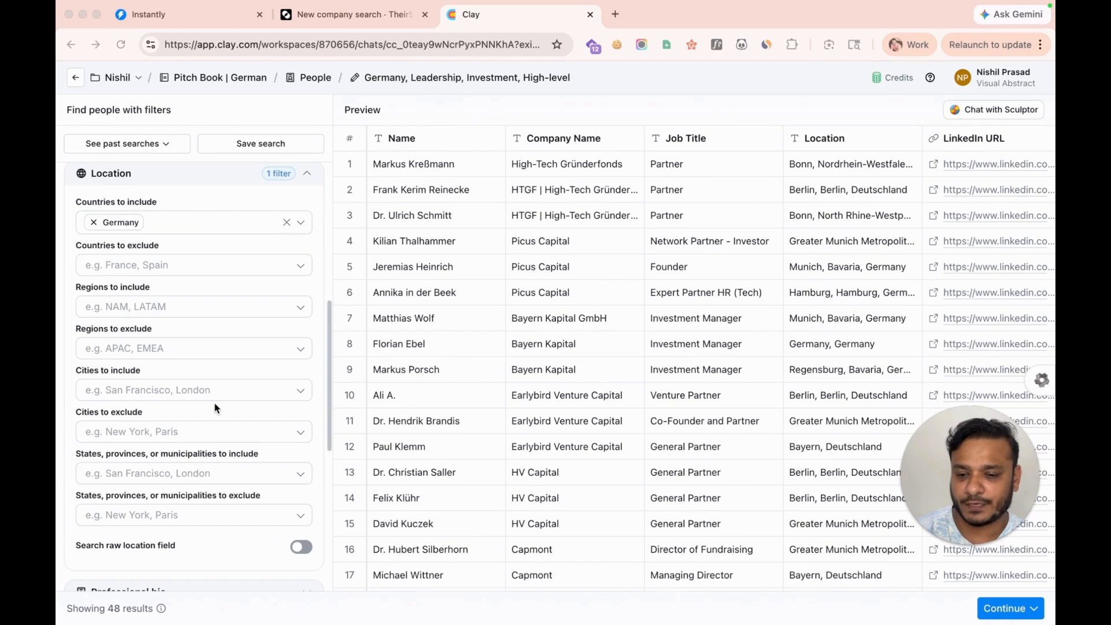
scroll(214, 405, "down", 5)
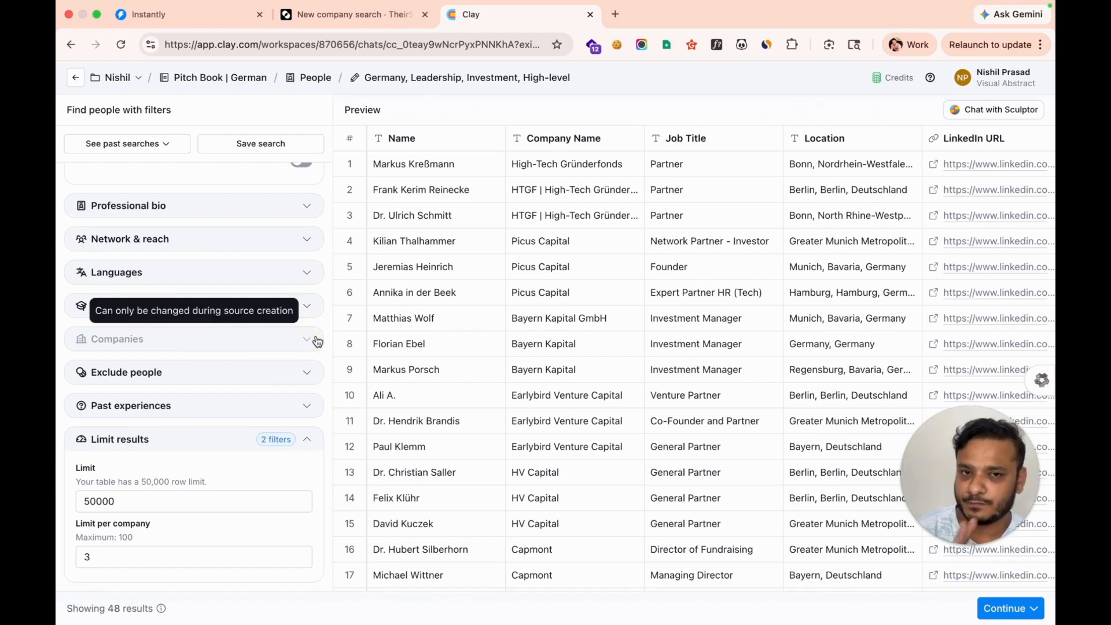
scroll(317, 341, "up", 15)
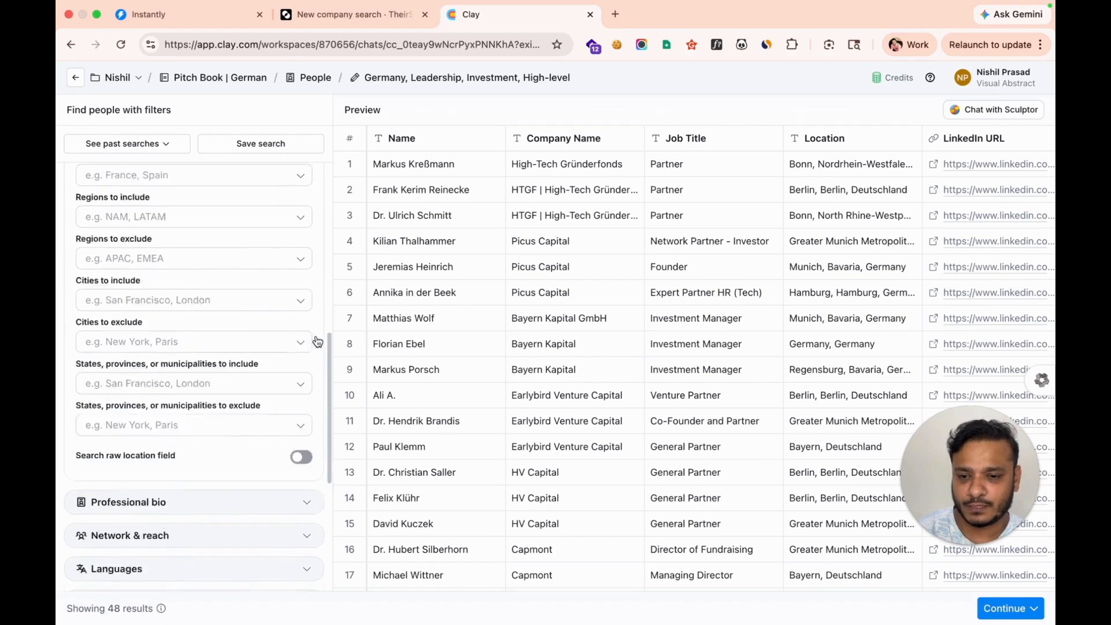
scroll(317, 341, "up", 3)
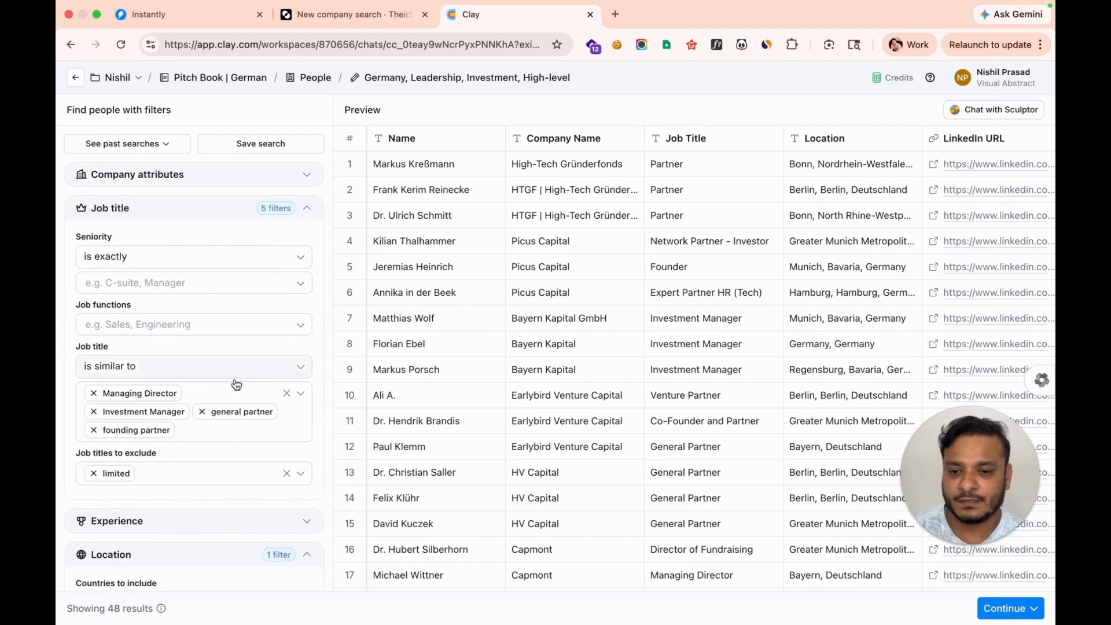
scroll(171, 438, "down", 2)
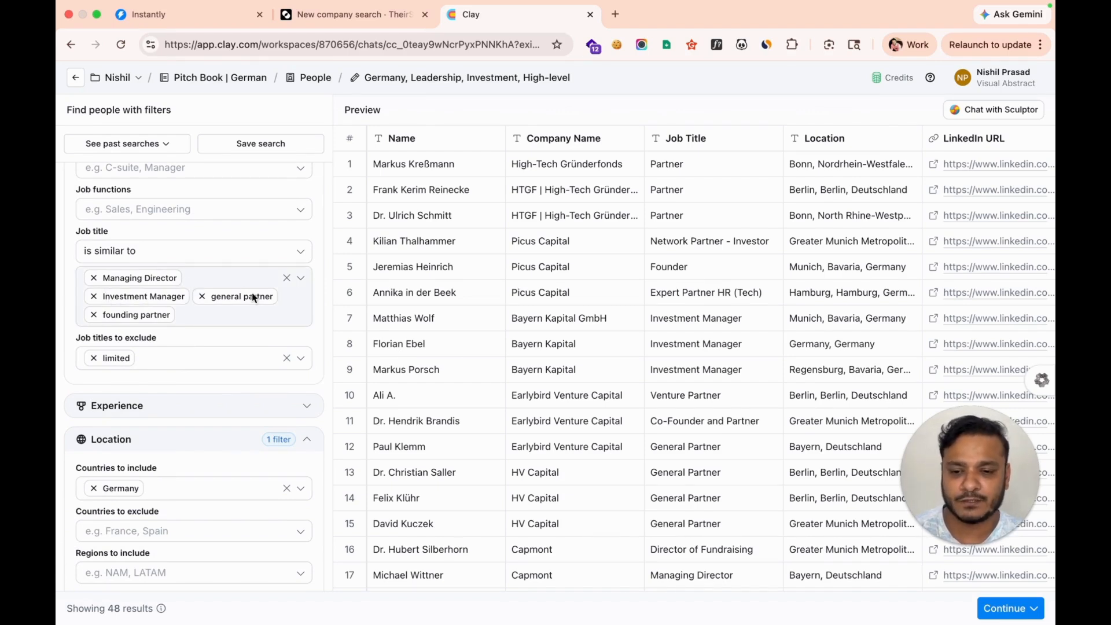
scroll(148, 327, "down", 1)
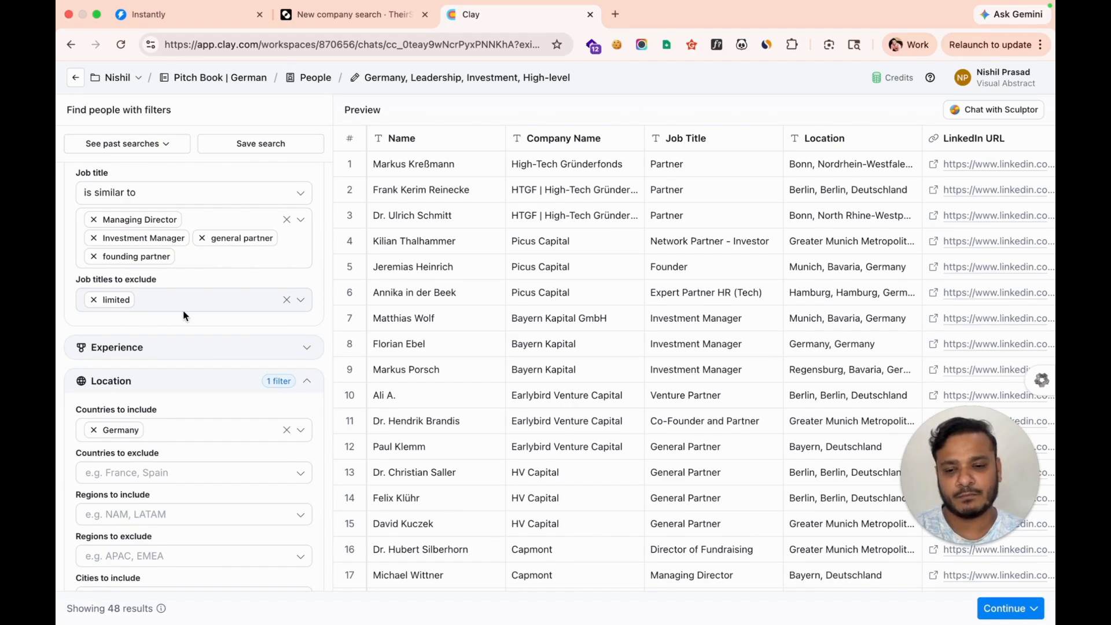
scroll(184, 315, "down", 3)
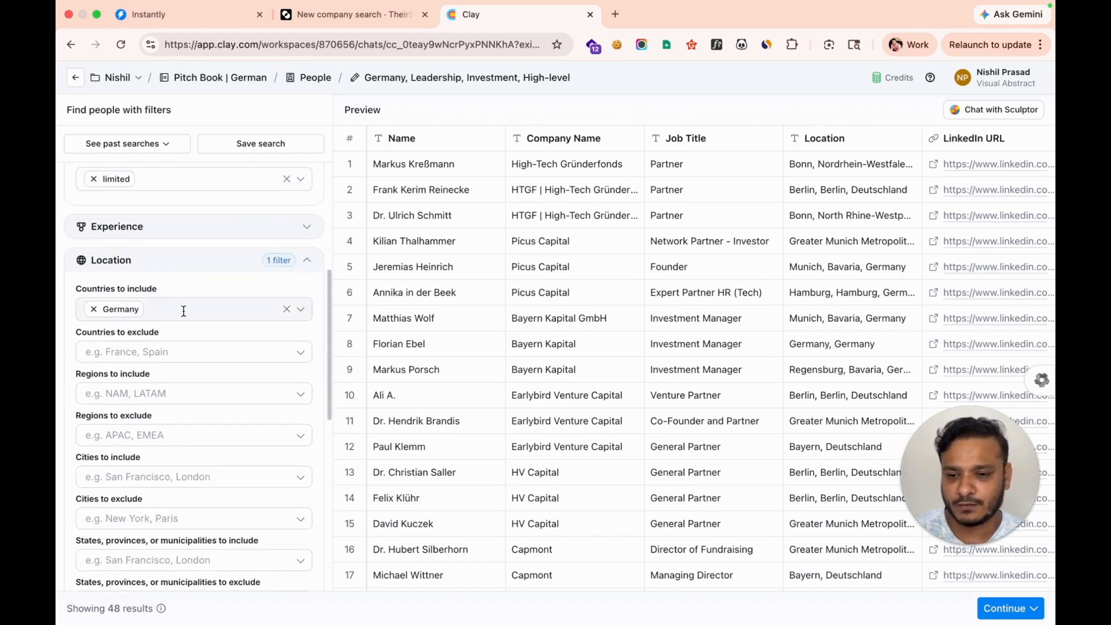
scroll(149, 328, "down", 12)
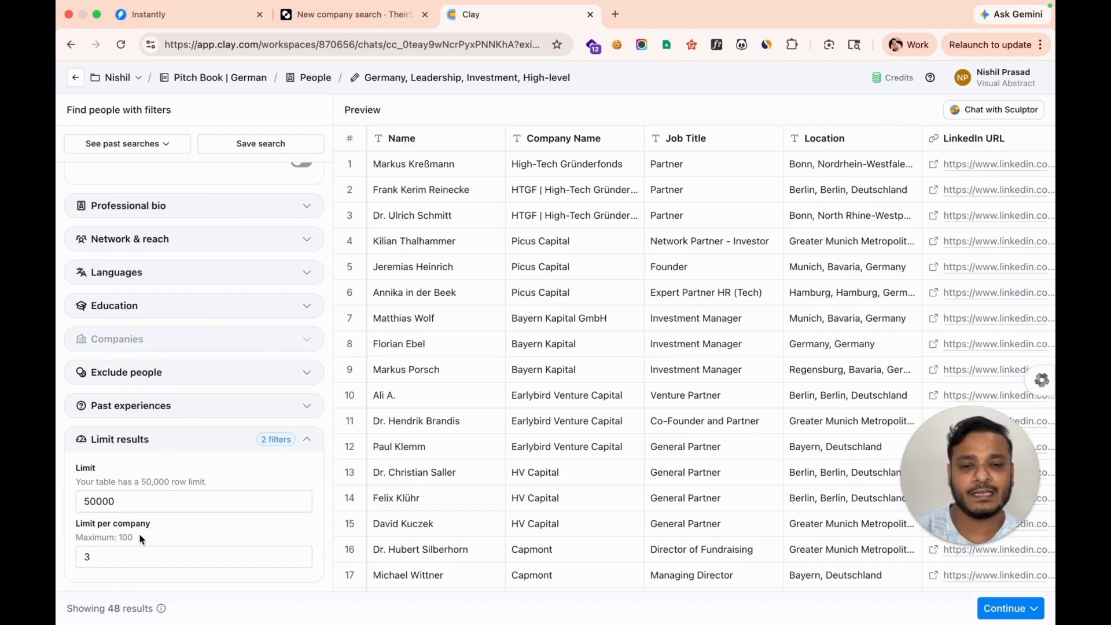
left_click(88, 556)
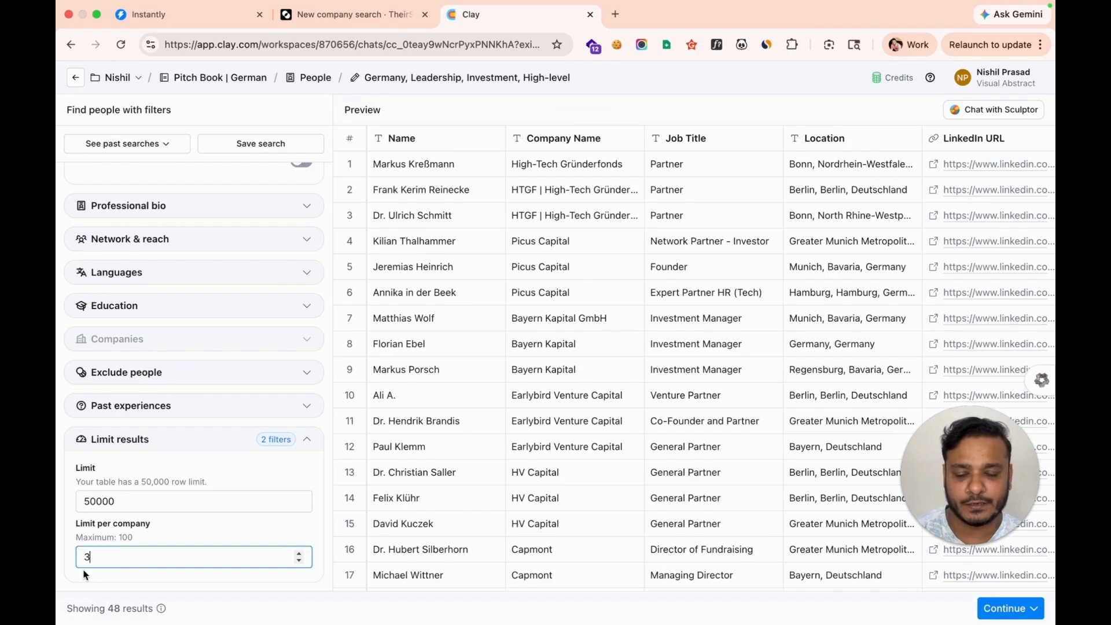
left_click(65, 83)
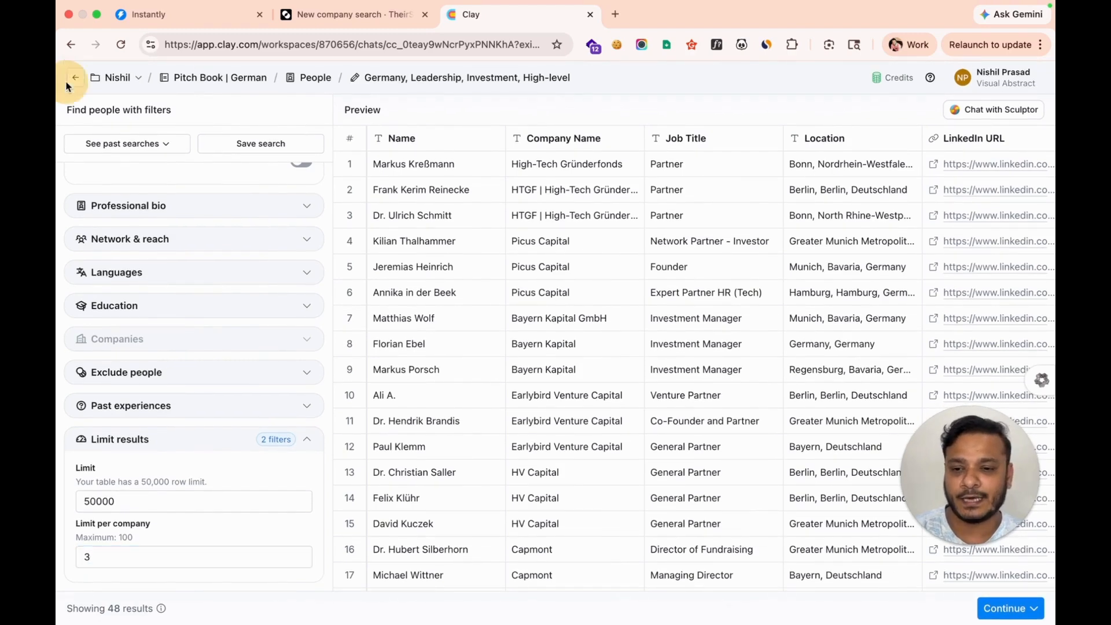
left_click(77, 80)
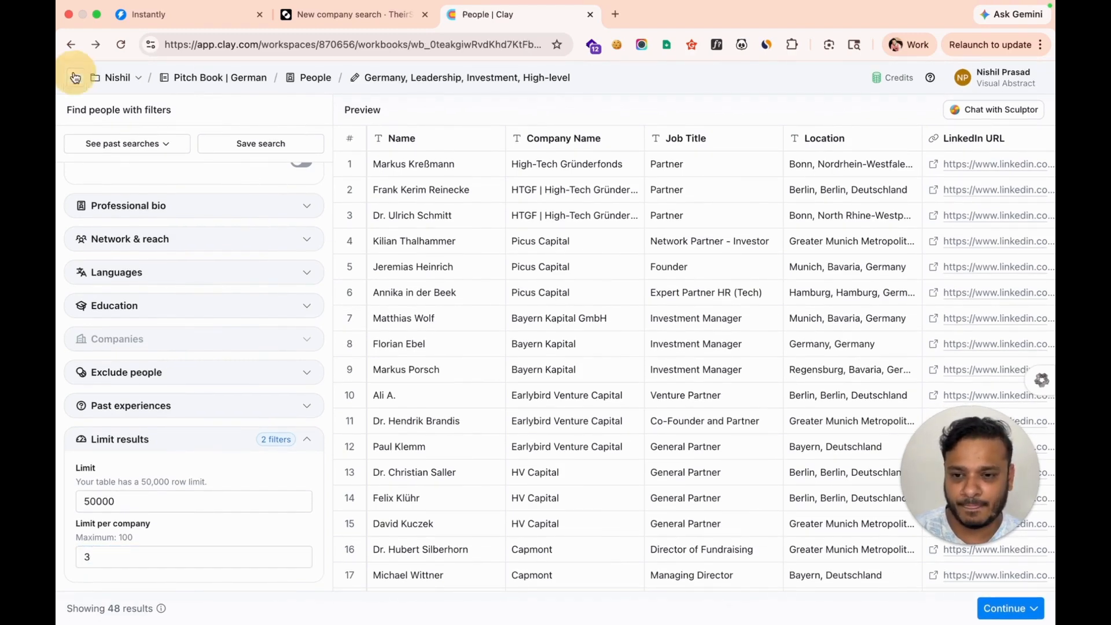
Select the Normalized Name cells for rows 1 through 12
left_click_drag(489, 203, 487, 327)
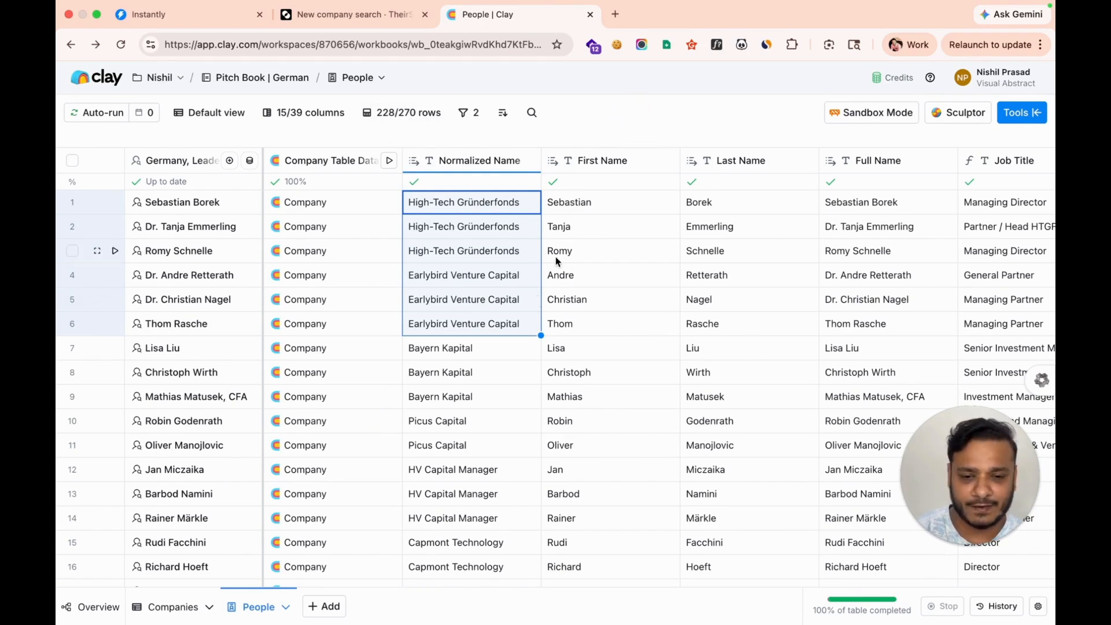
left_click(428, 346)
left_click_drag(472, 215, 472, 463)
Select the Job Title cells, then move right to select the first Work Email cell
scroll(471, 462, "right", 2)
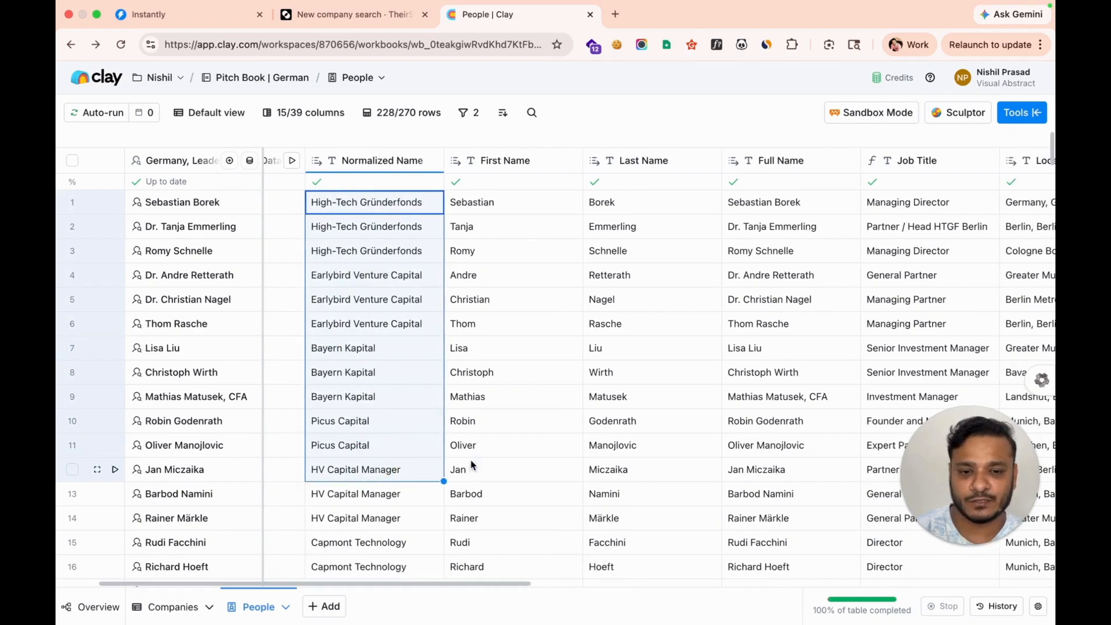
scroll(581, 342, "right", 2)
scroll(635, 278, "right", 3)
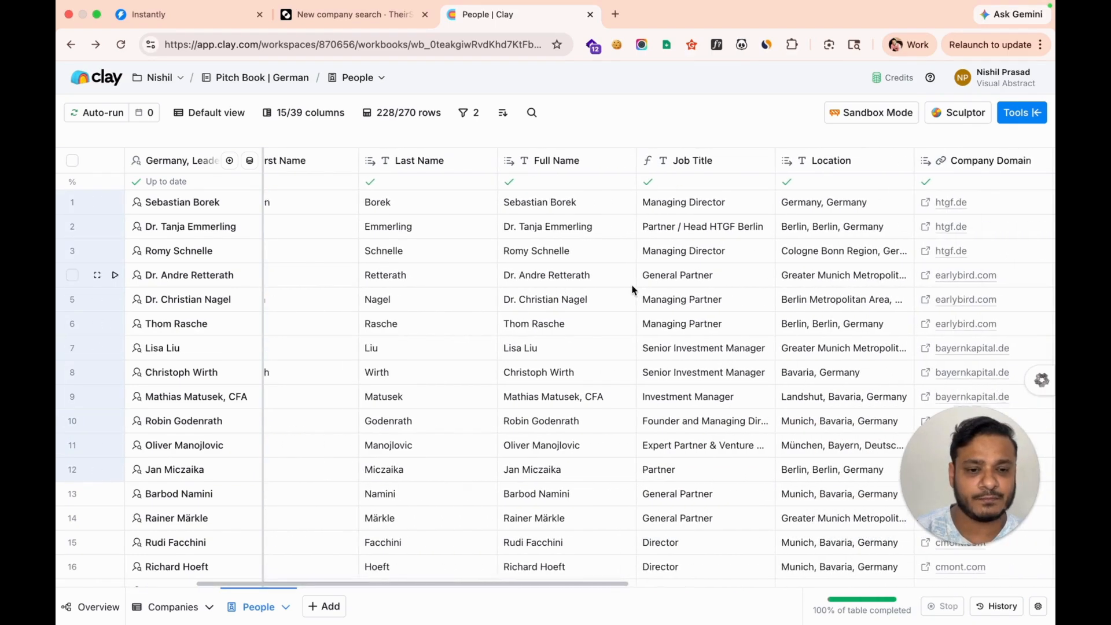
left_click_drag(654, 206, 661, 417)
scroll(661, 418, "right", 3)
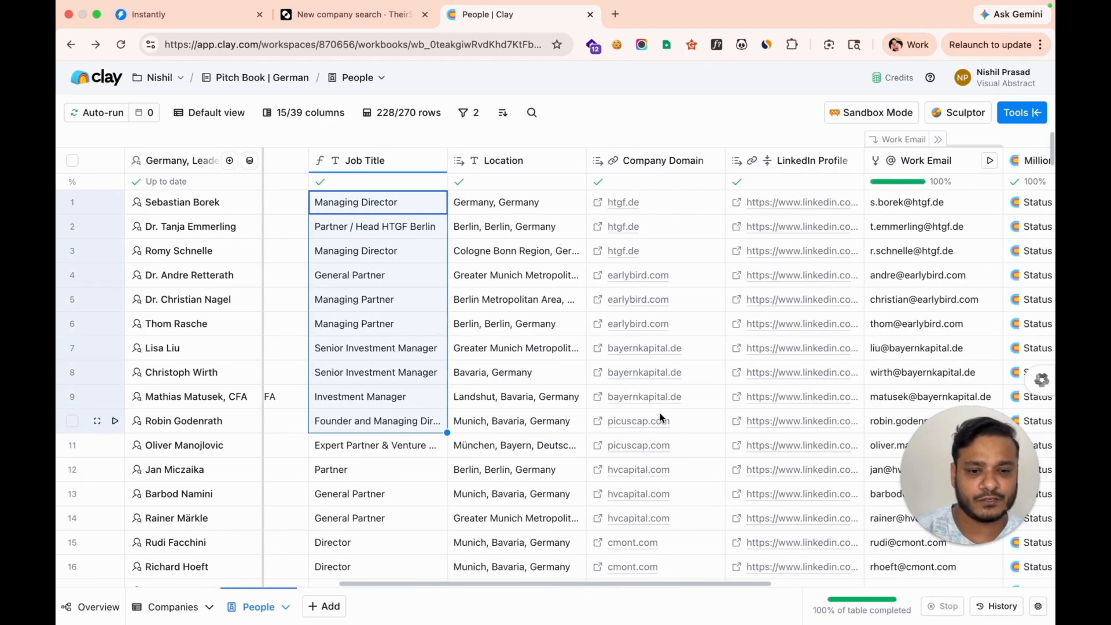
scroll(664, 428, "right", 1)
scroll(664, 434, "right", 1)
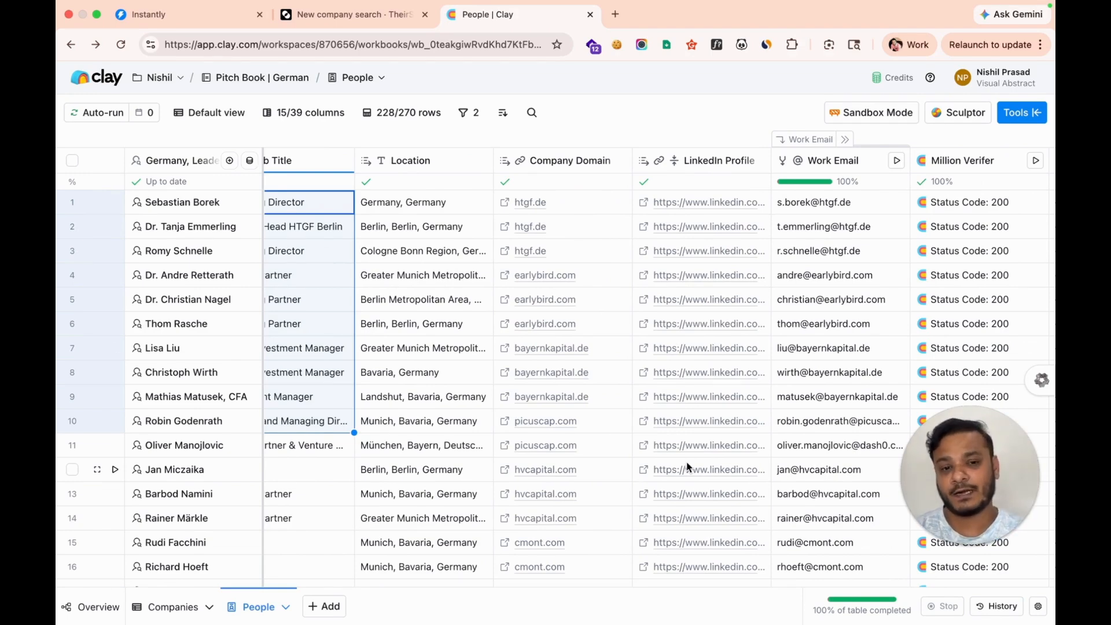
scroll(686, 467, "right", 3)
left_click(710, 167)
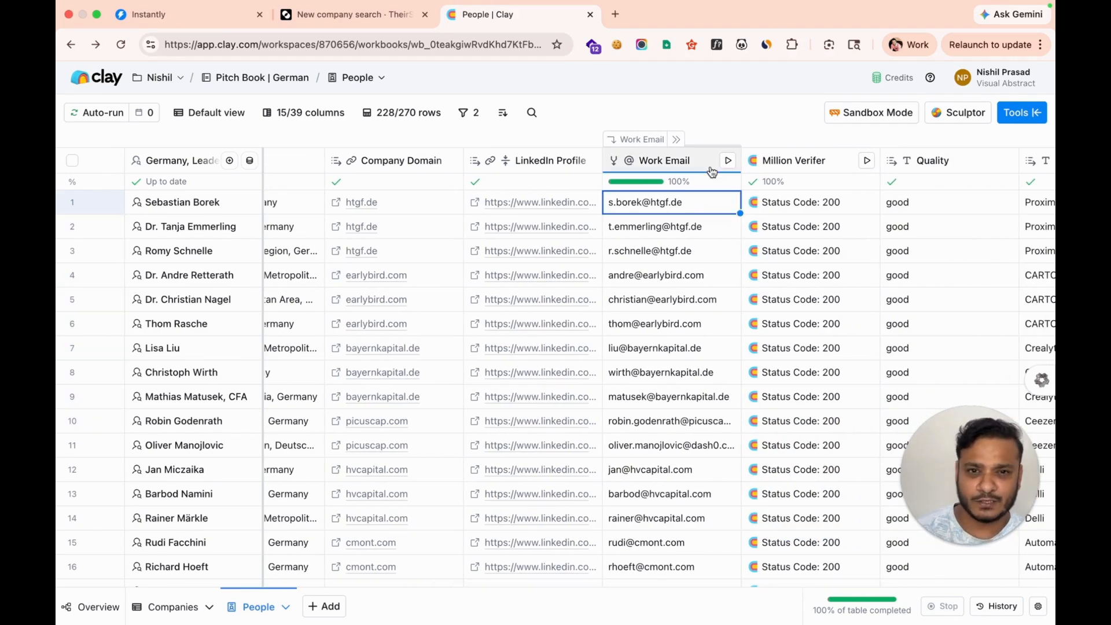
left_click(664, 153)
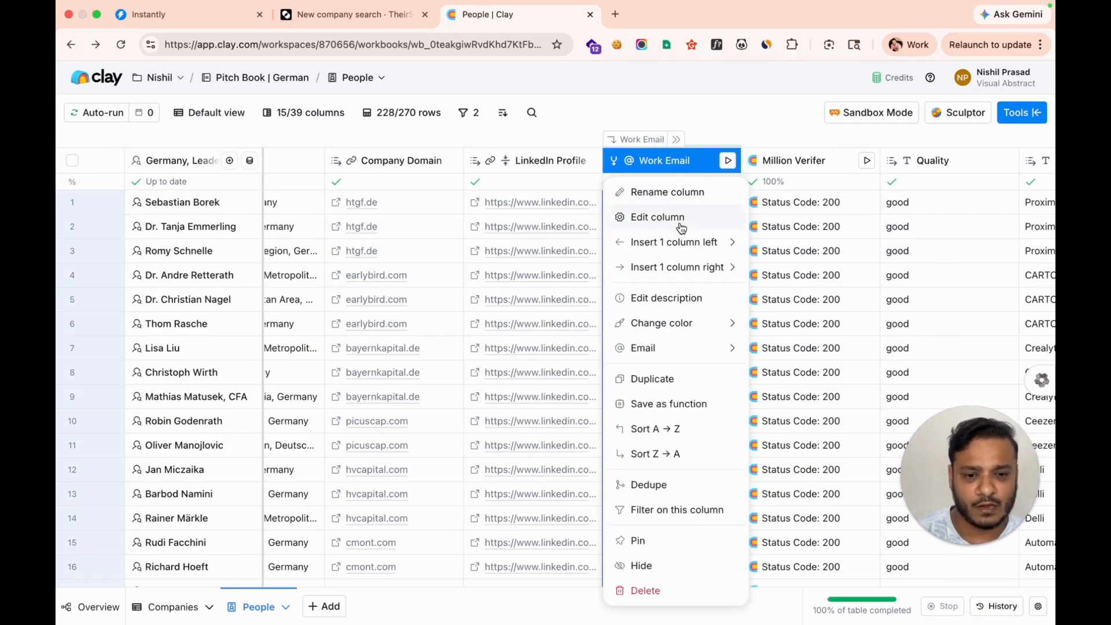
left_click(639, 219)
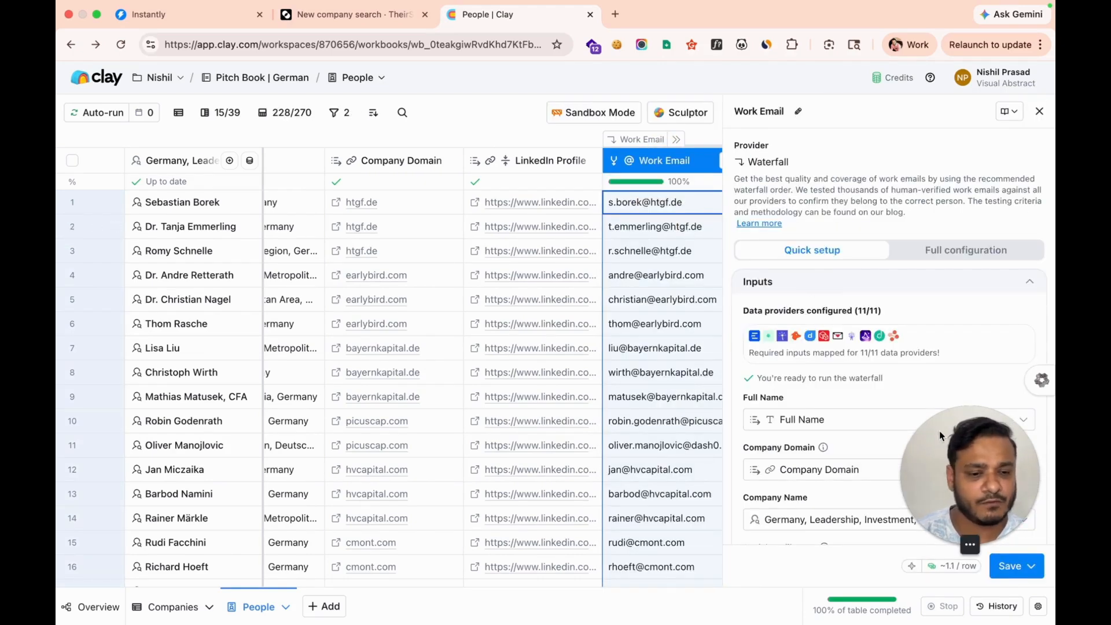
left_click_drag(960, 521, 210, 522)
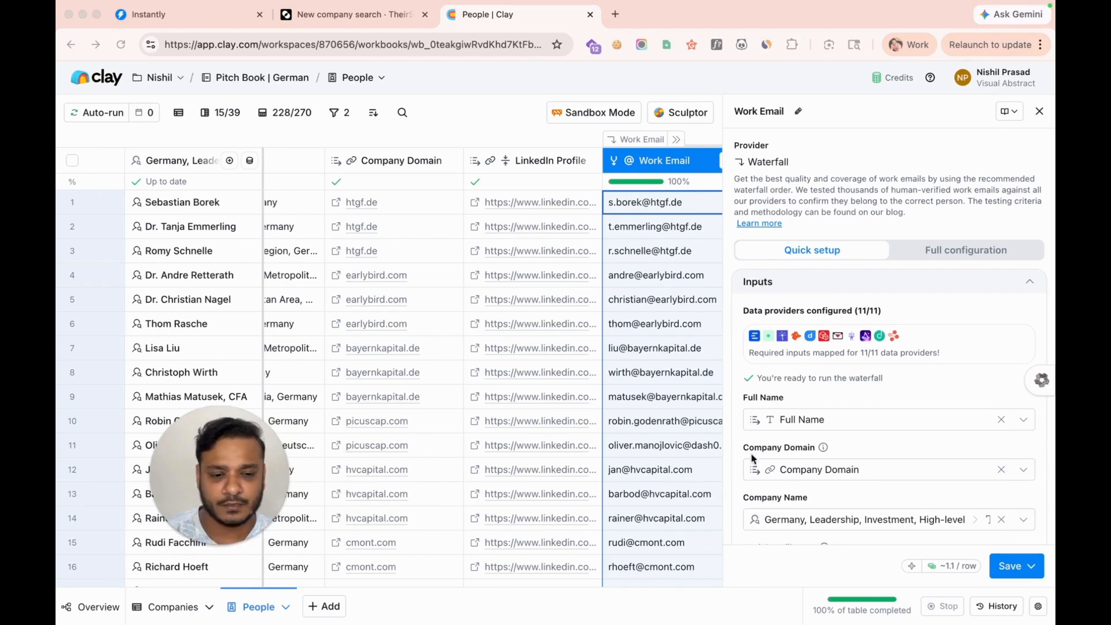
left_click(954, 259)
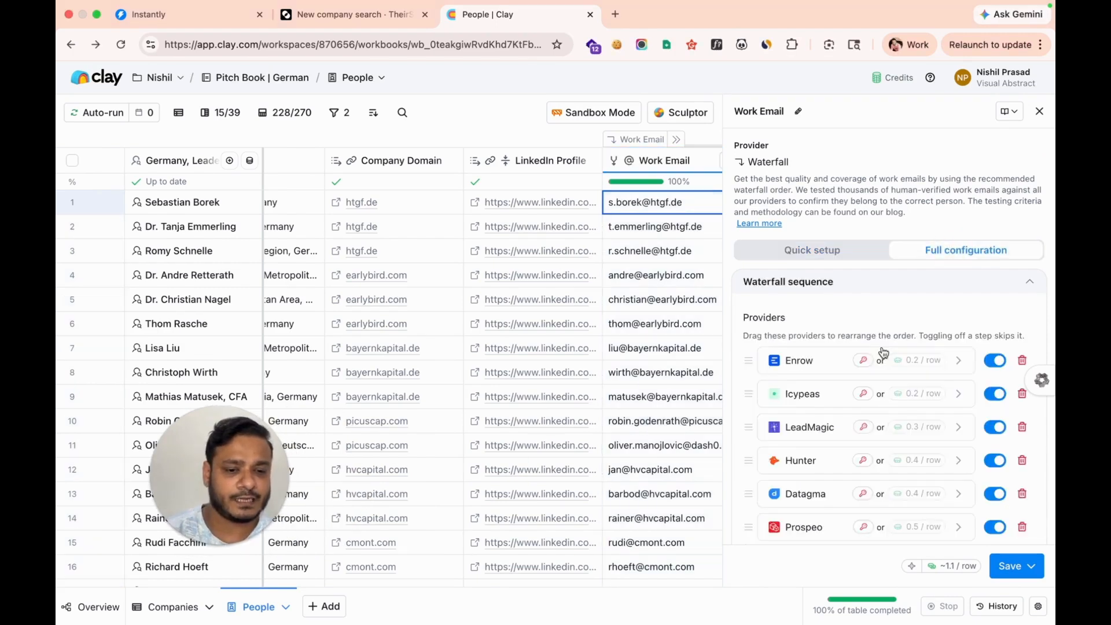
scroll(926, 232, "down", 2)
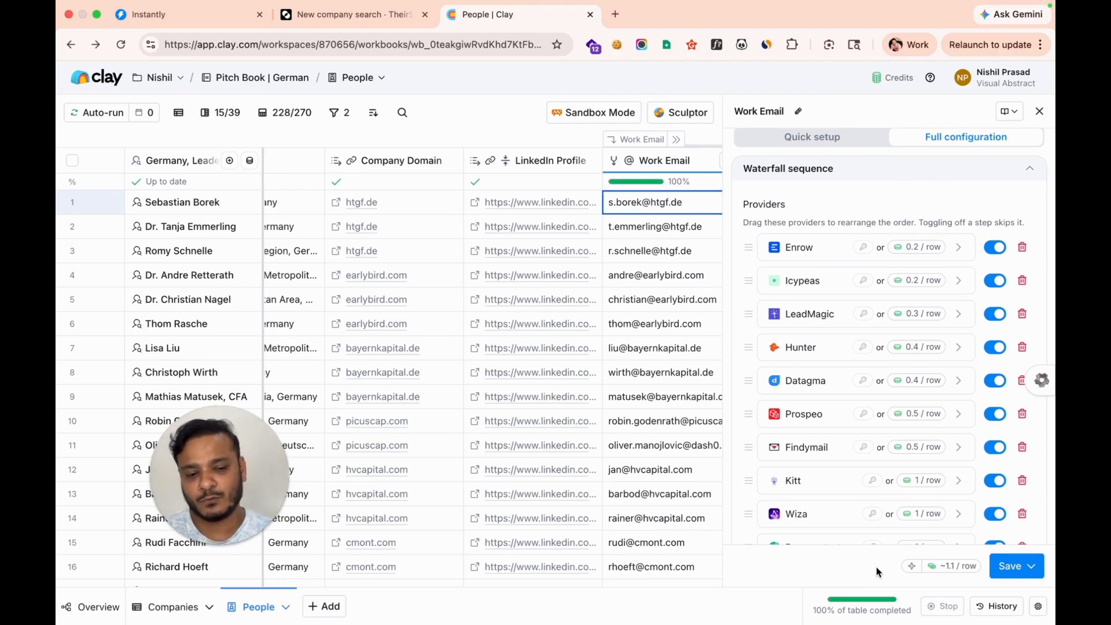
scroll(864, 493, "down", 2)
scroll(863, 492, "down", 1)
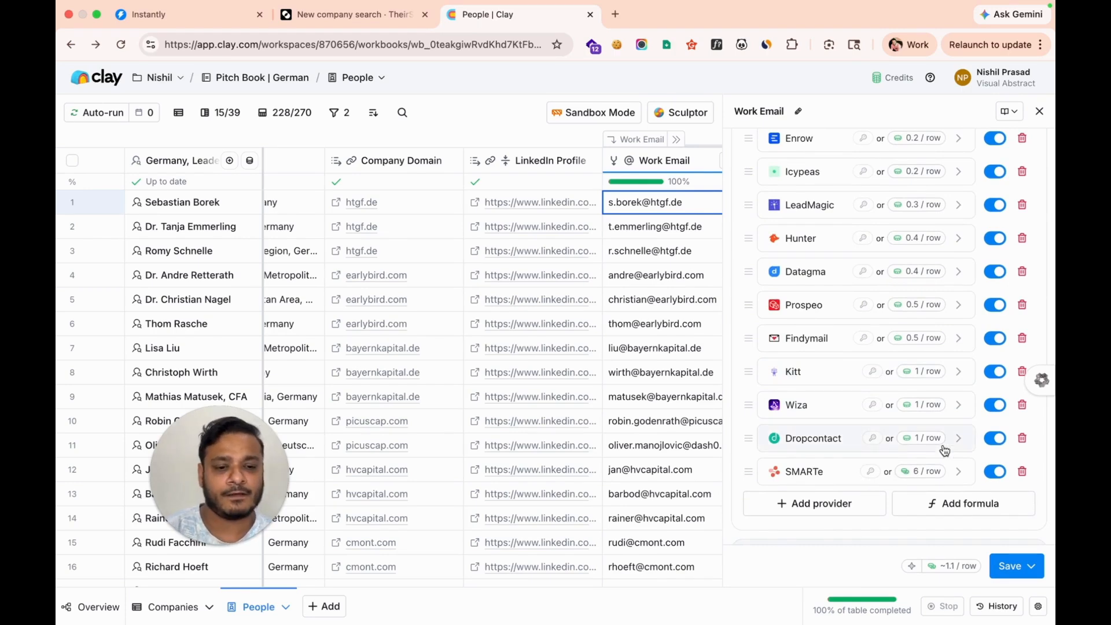
left_click(1040, 113)
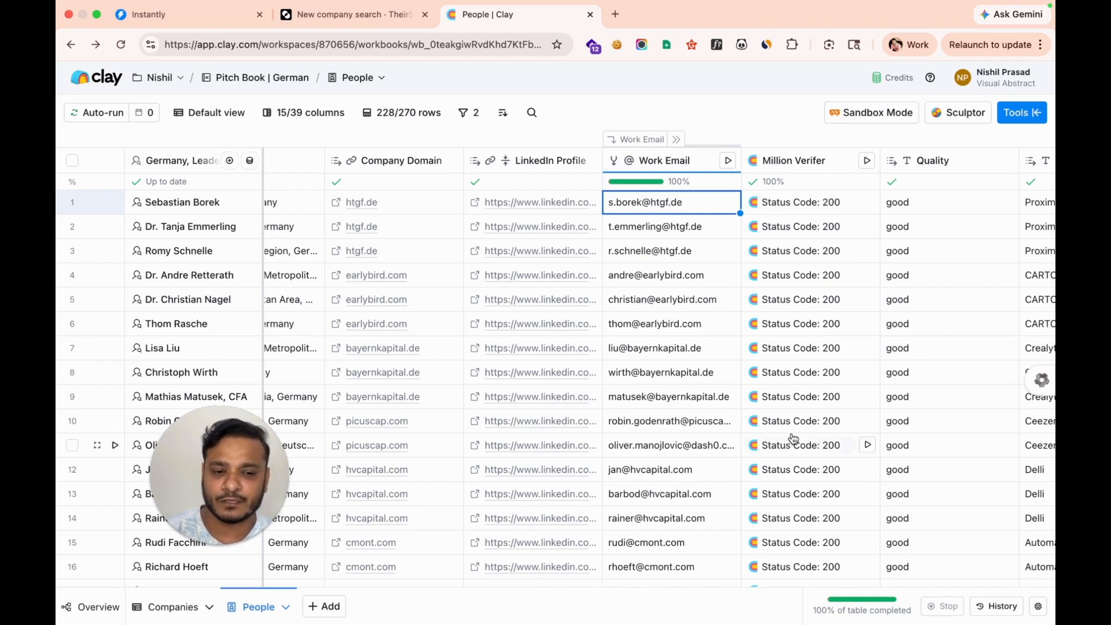
scroll(790, 416, "right", 3)
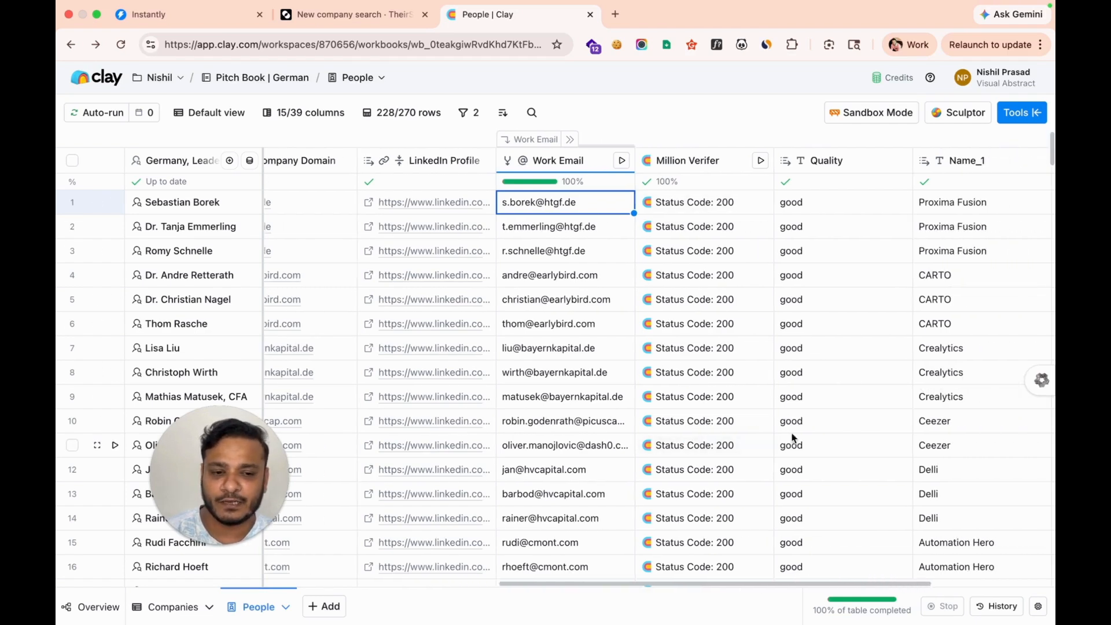
left_click(828, 212)
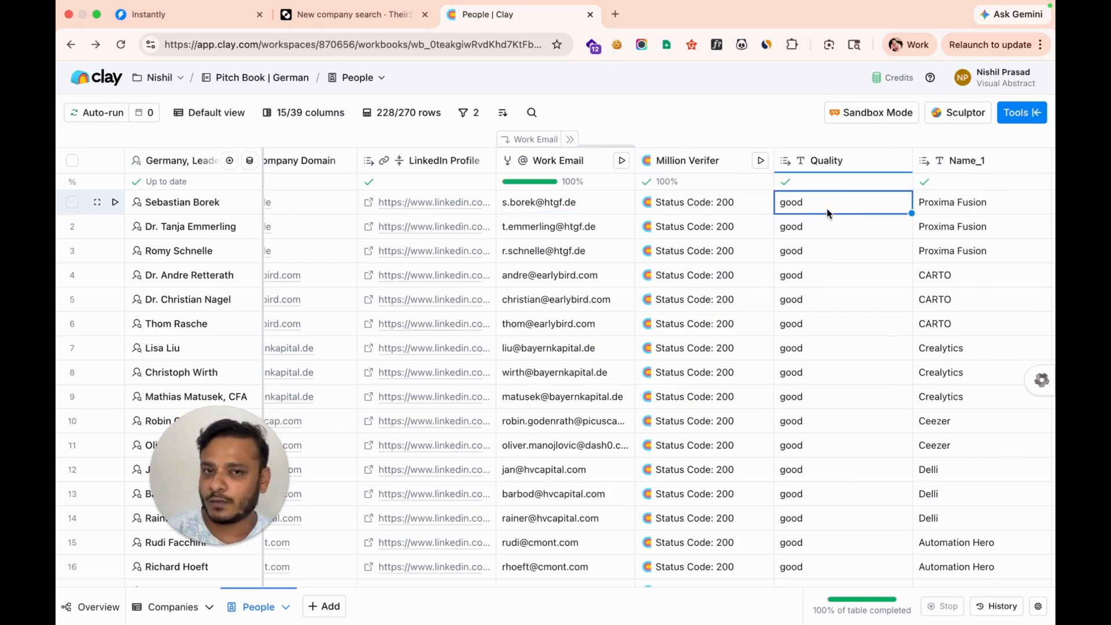
scroll(827, 211, "right", 7)
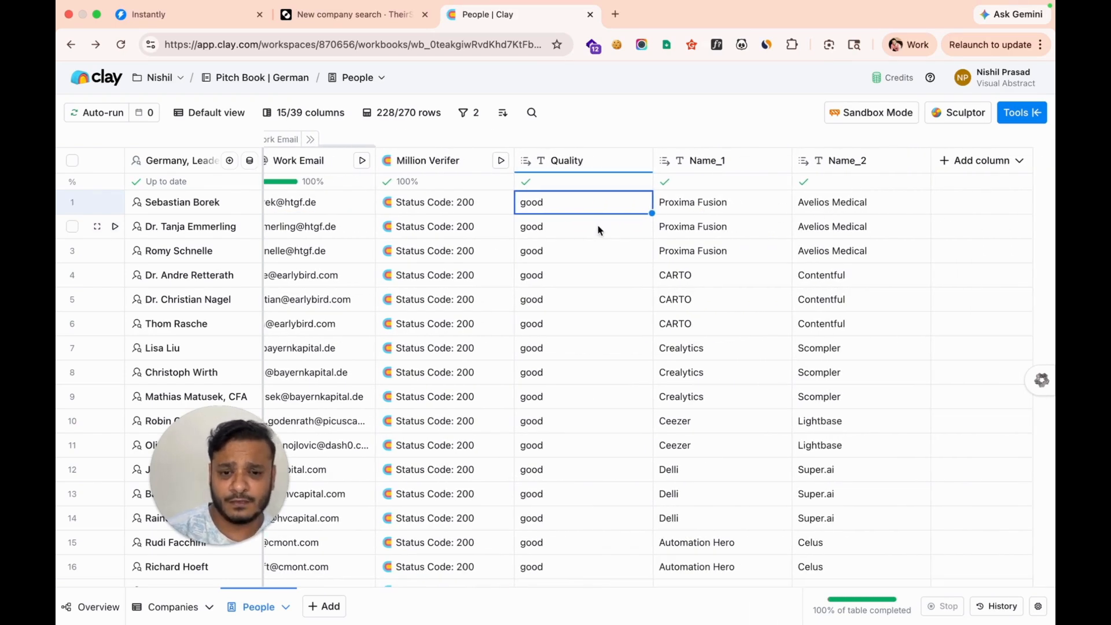
left_click(687, 201)
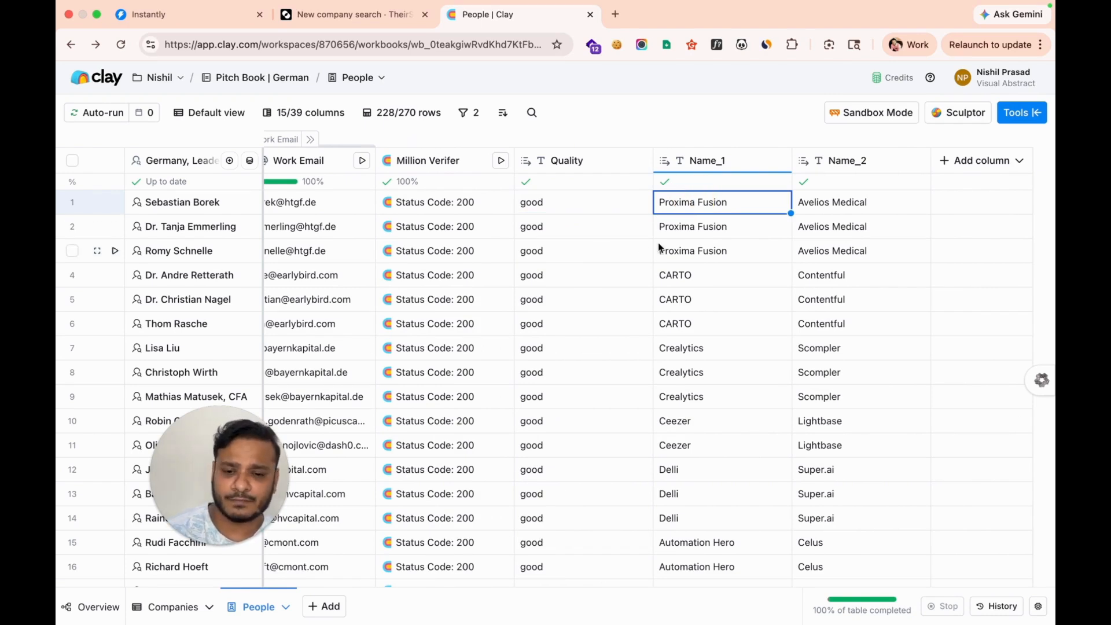
left_click(838, 163)
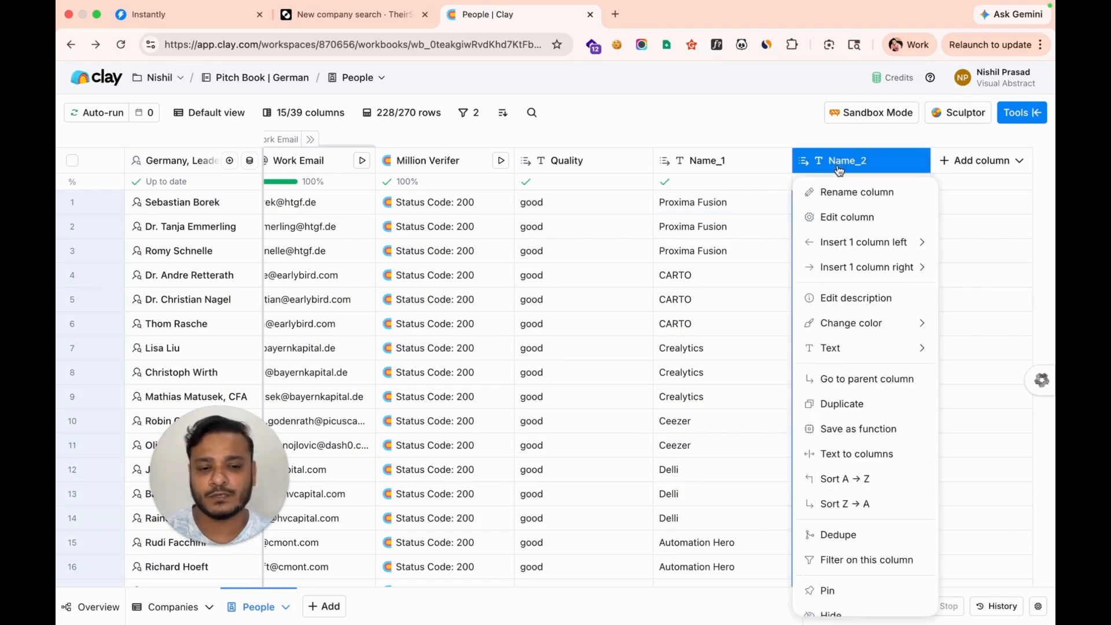
left_click(750, 132)
scroll(632, 336, "left", 10)
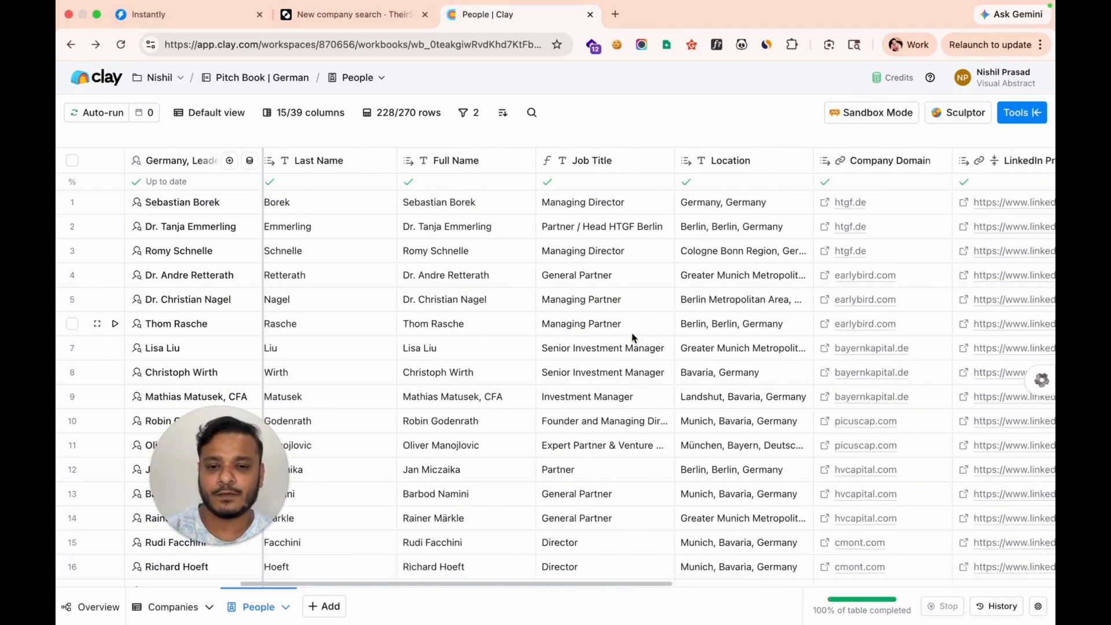
scroll(632, 337, "right", 10)
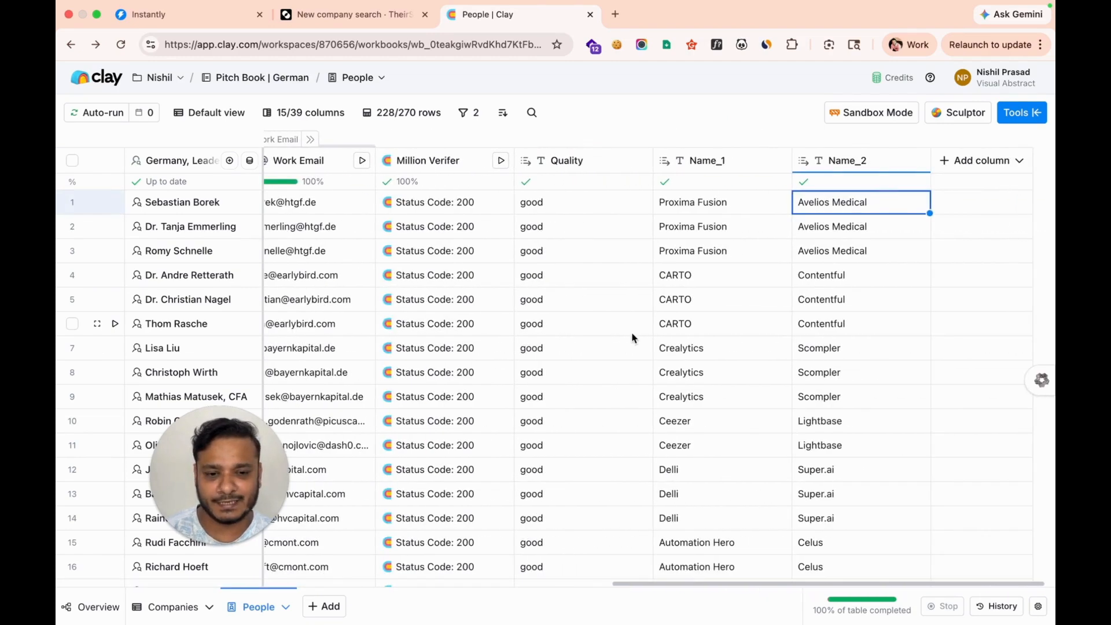
Add a Message column, type '{' into its Subject, then discard the draft
left_click(1008, 163)
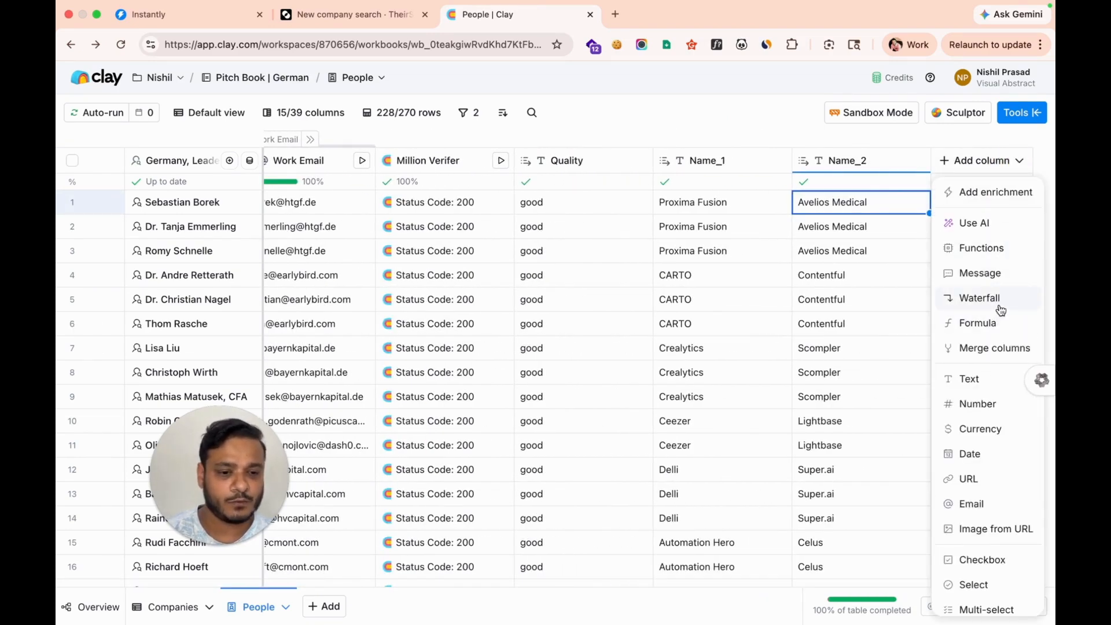
left_click(979, 273)
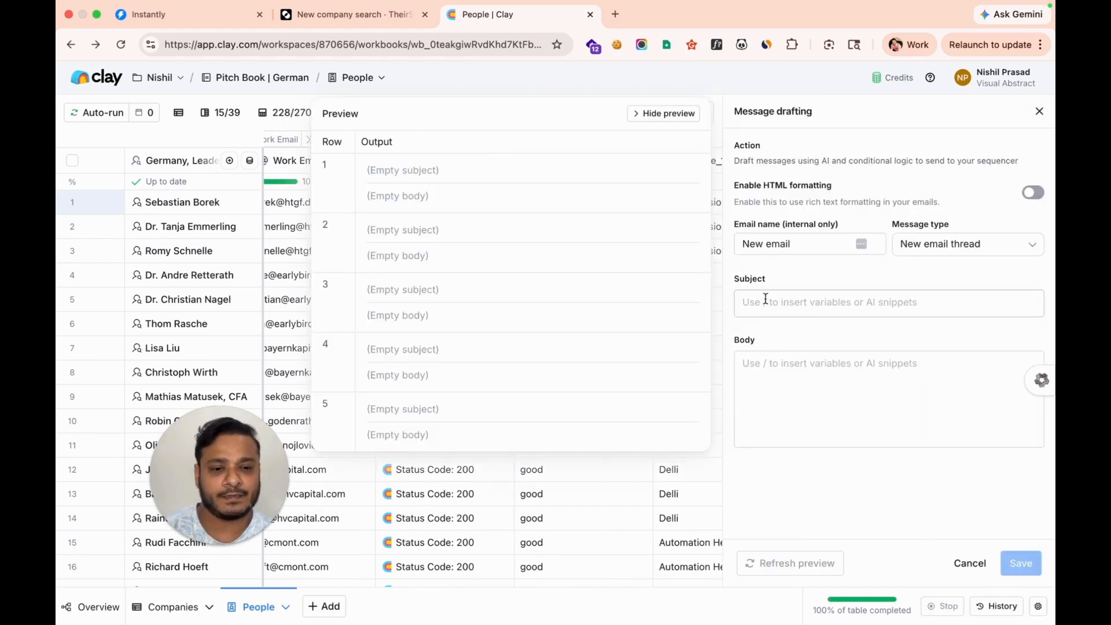
left_click(790, 312)
type("{{")
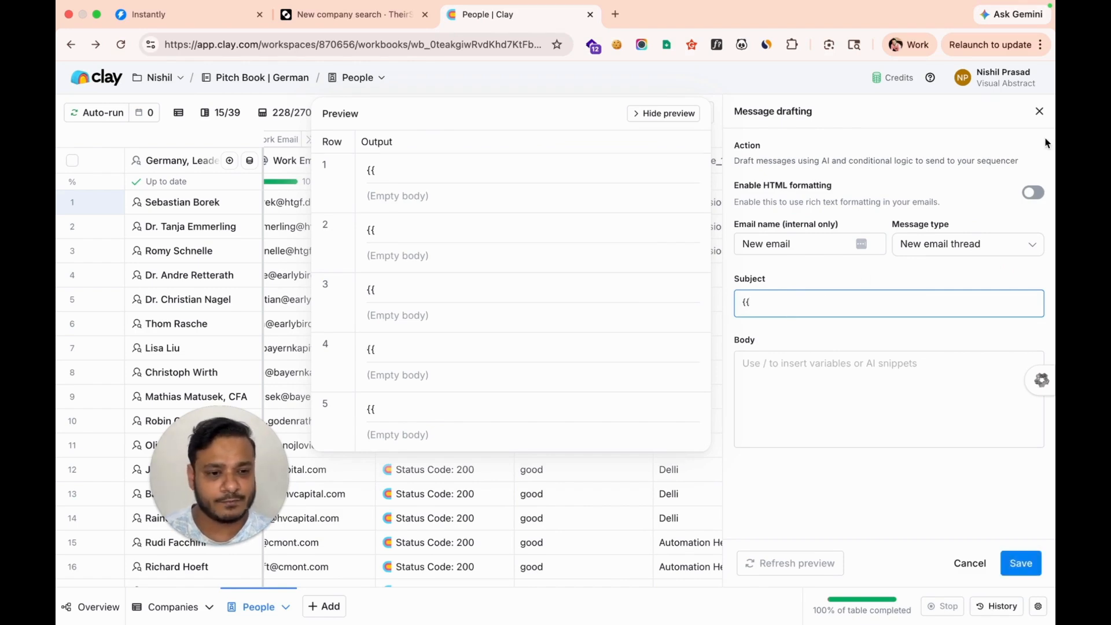
left_click(1039, 111)
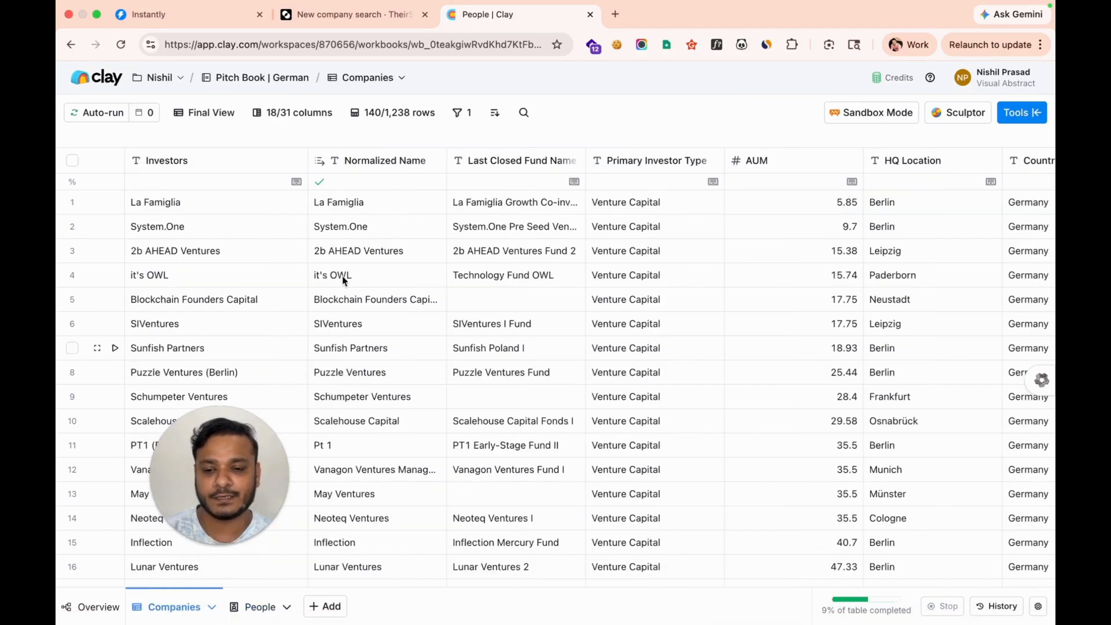
scroll(235, 376, "down", 15)
scroll(235, 384, "down", 5)
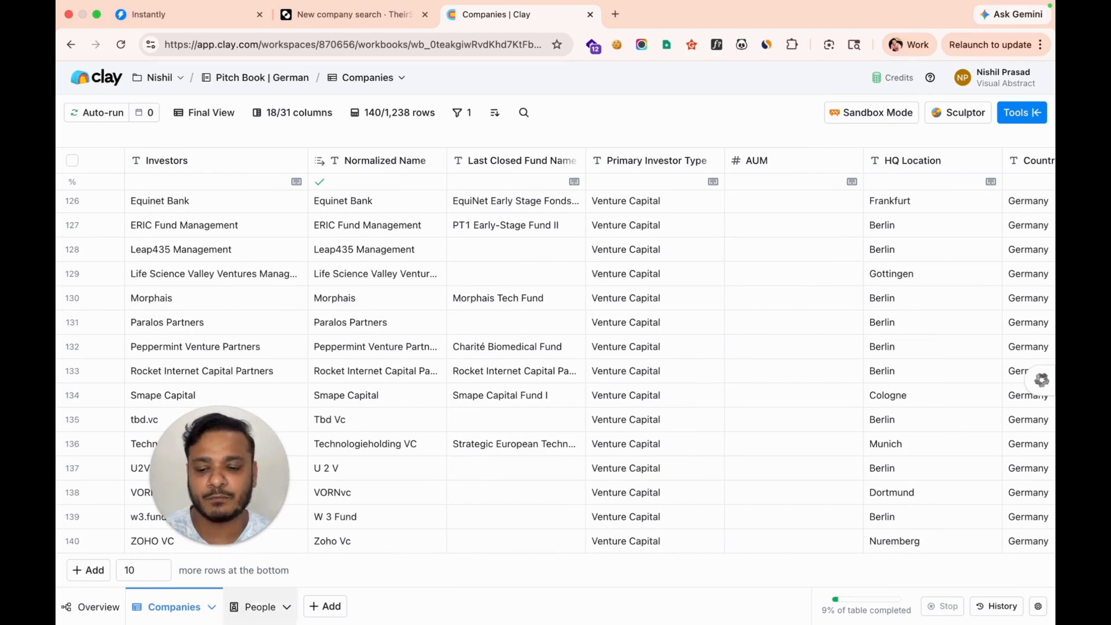
left_click(254, 606)
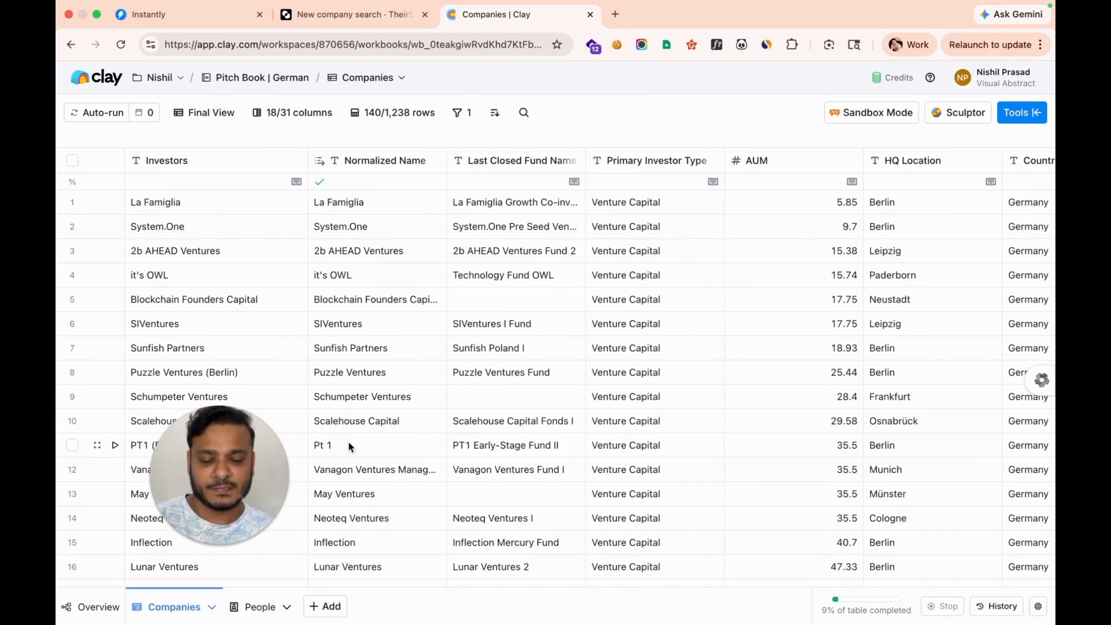